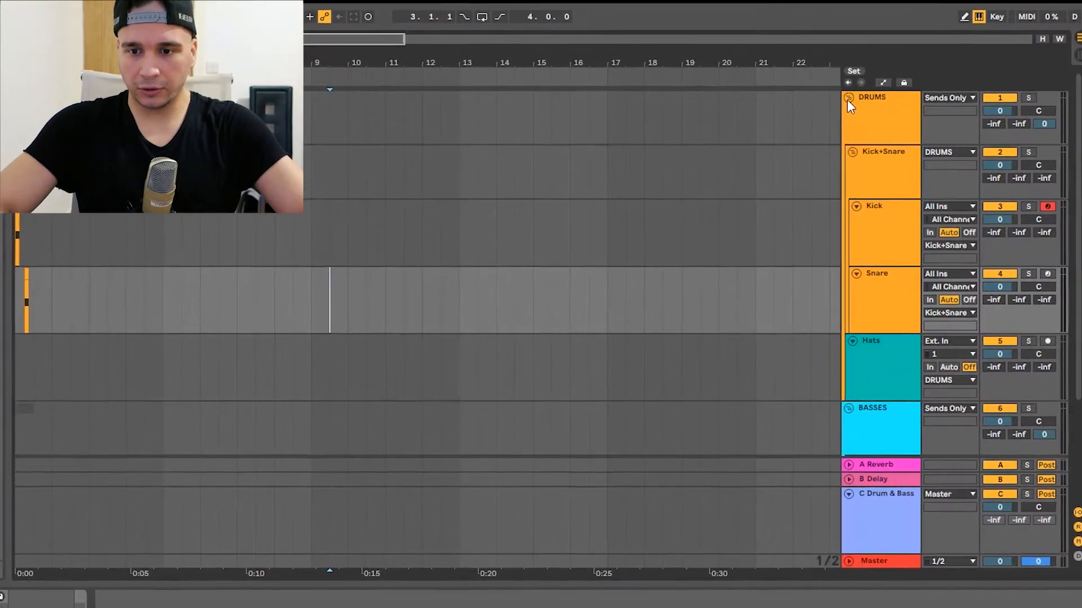
- Fold the DRUMS and BASSES groups and look over the set's group tracks, selecting BASSES, SYNTHS and VOX in turn
left_click(900, 94)
left_click(899, 104)
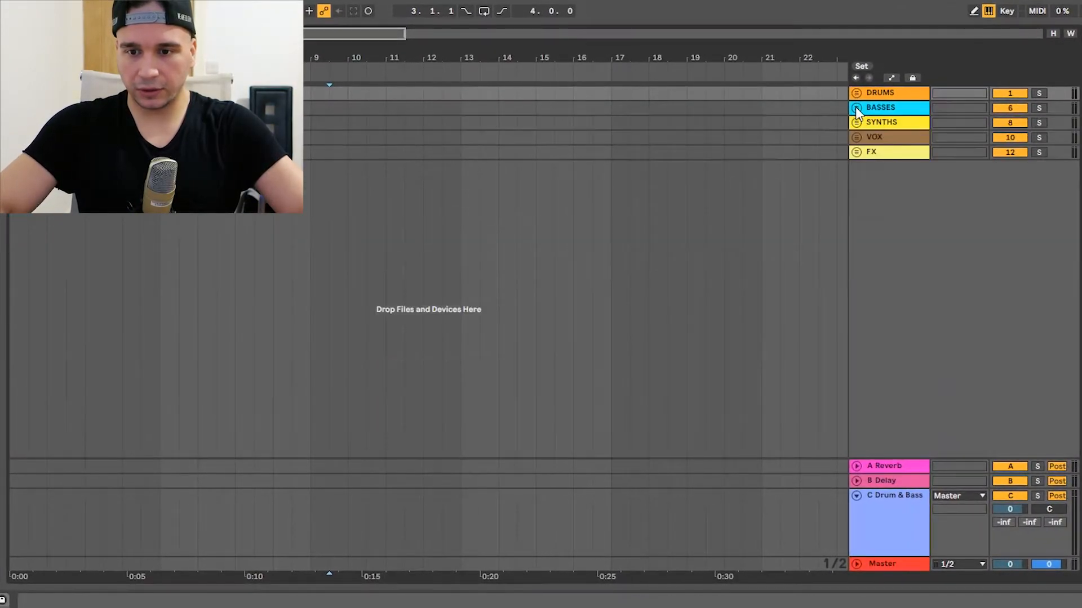
left_click(883, 264)
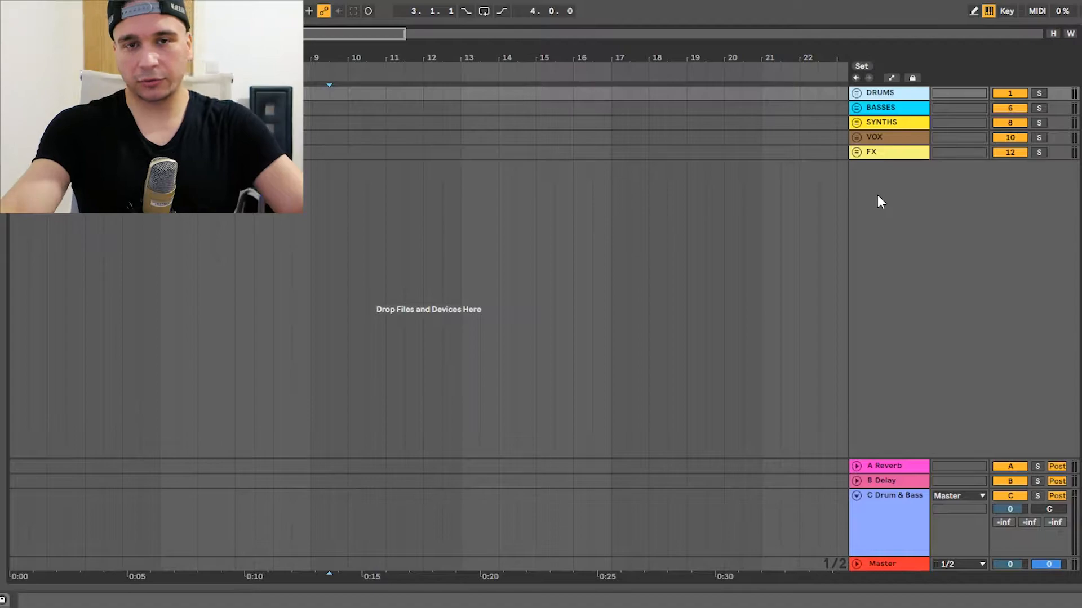
key("ctrl+comma")
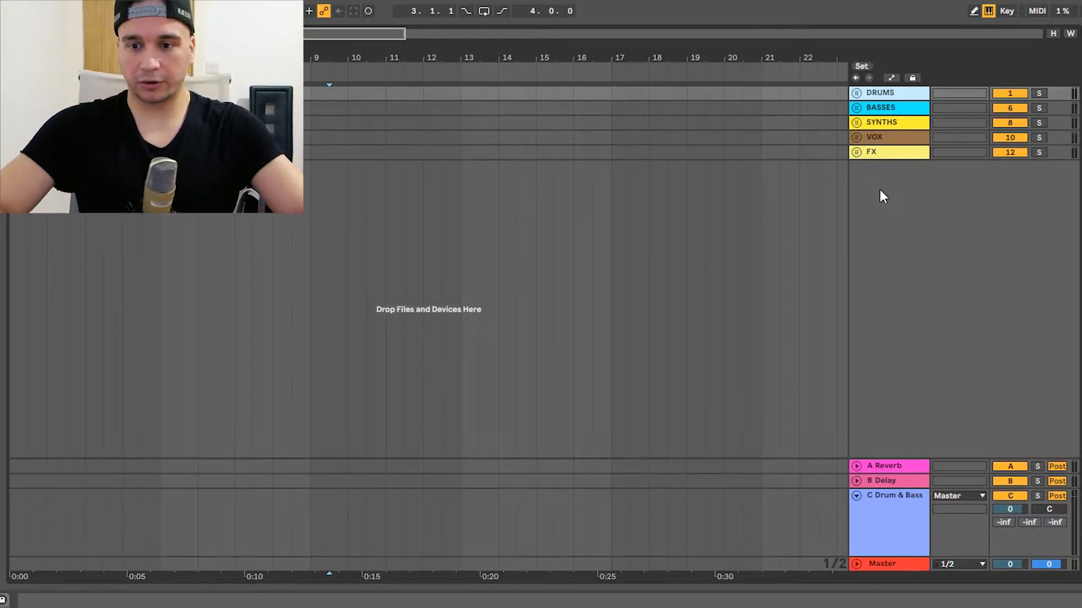
left_click(883, 110)
left_click(900, 123)
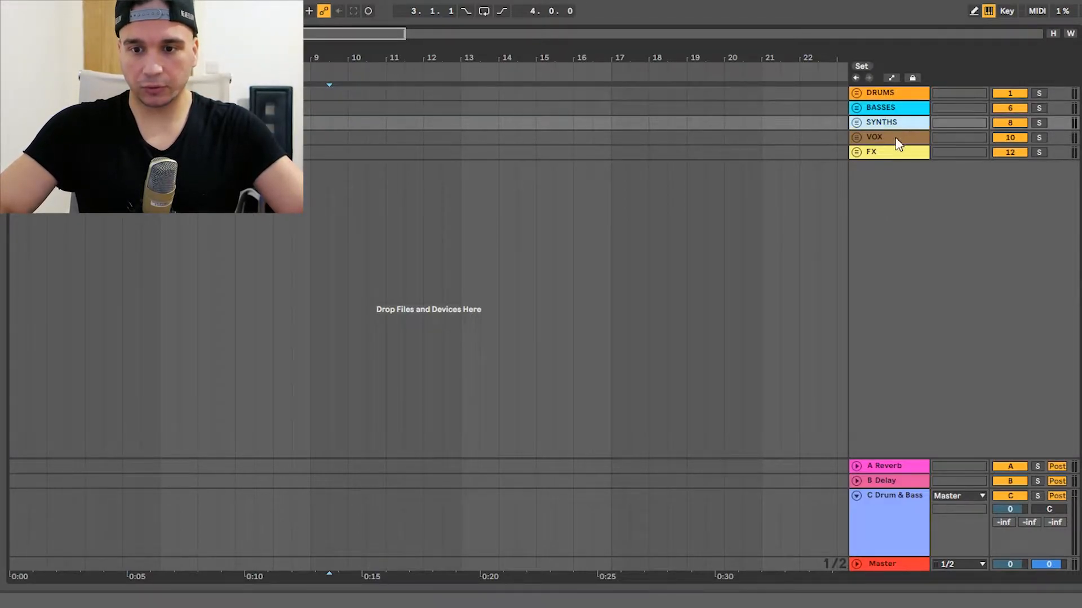
left_click(918, 135)
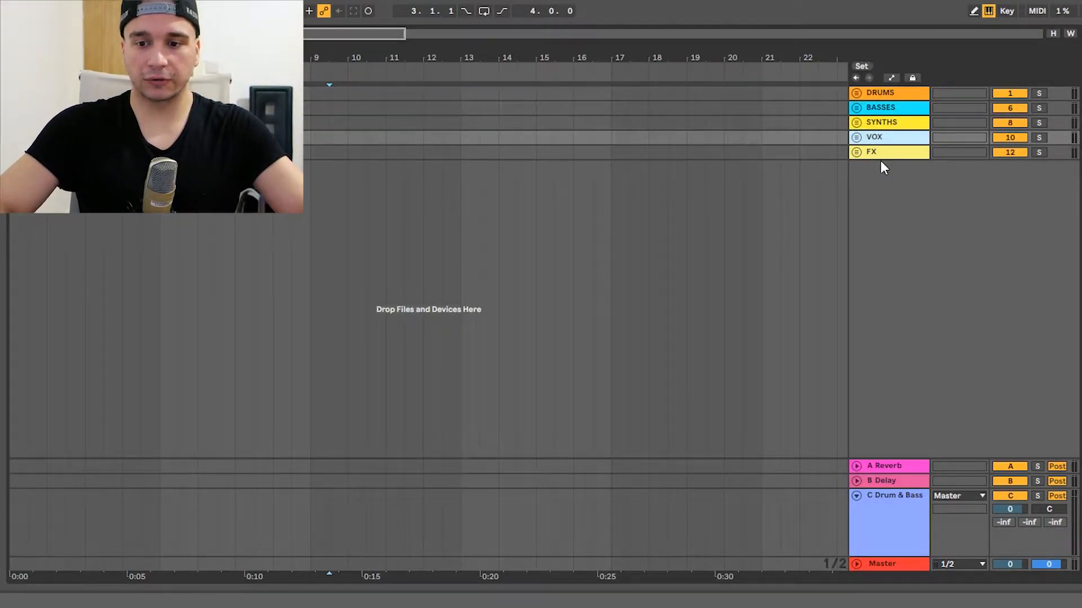
- Unfold the DRUMS group to show the tracks inside it
left_click(854, 97)
left_click(856, 95)
left_click(856, 94)
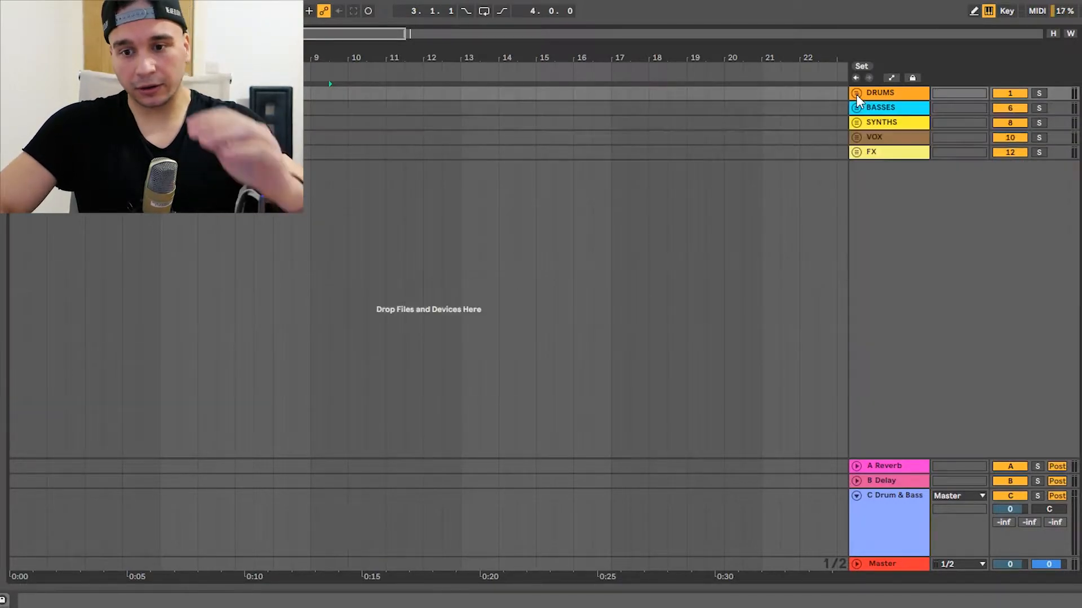
left_click(856, 95)
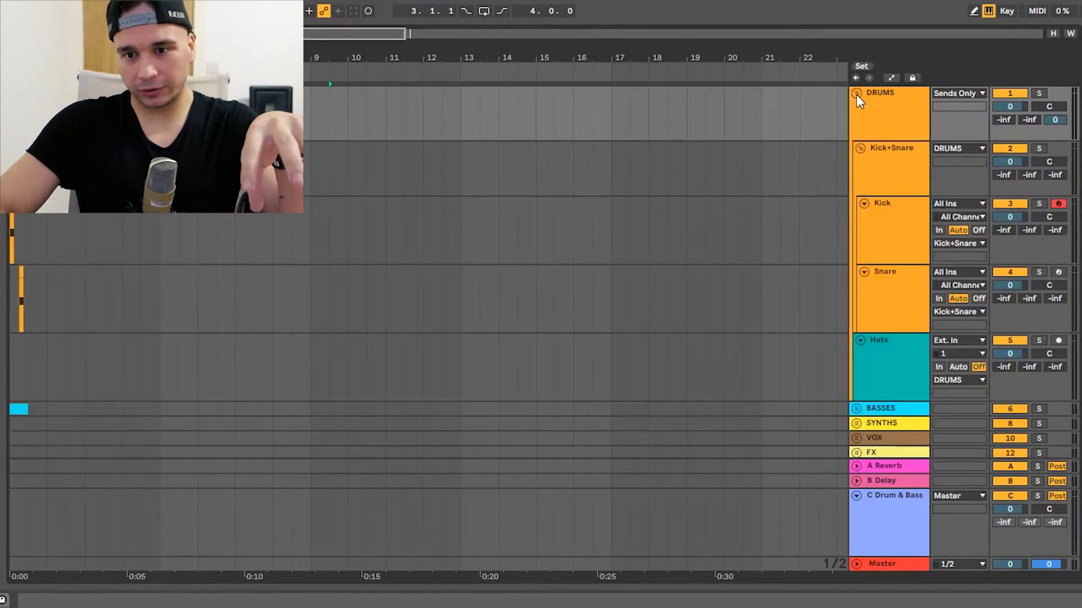
- Go through the DRUMS group's structure by selecting its Kick, Snare, Hats and Kick+Snare tracks
left_click(897, 127)
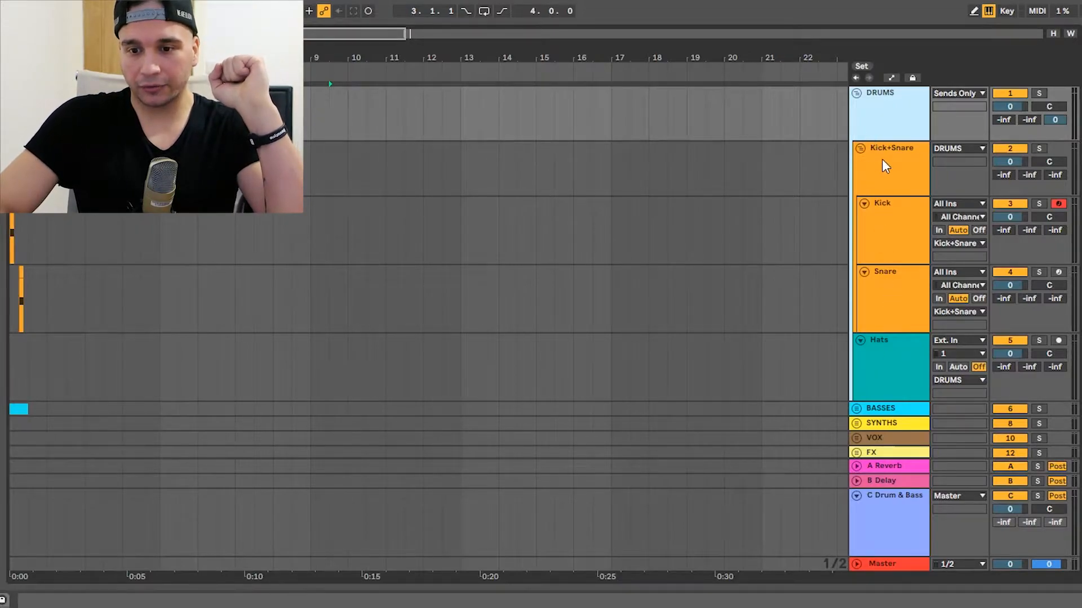
left_click(884, 226)
left_click(888, 316)
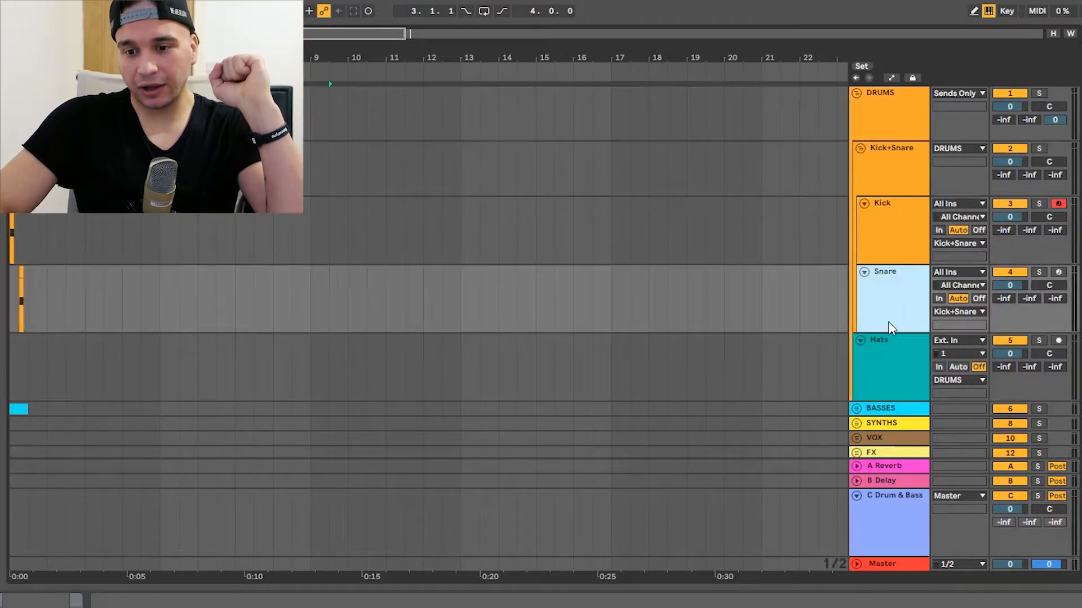
left_click(888, 349)
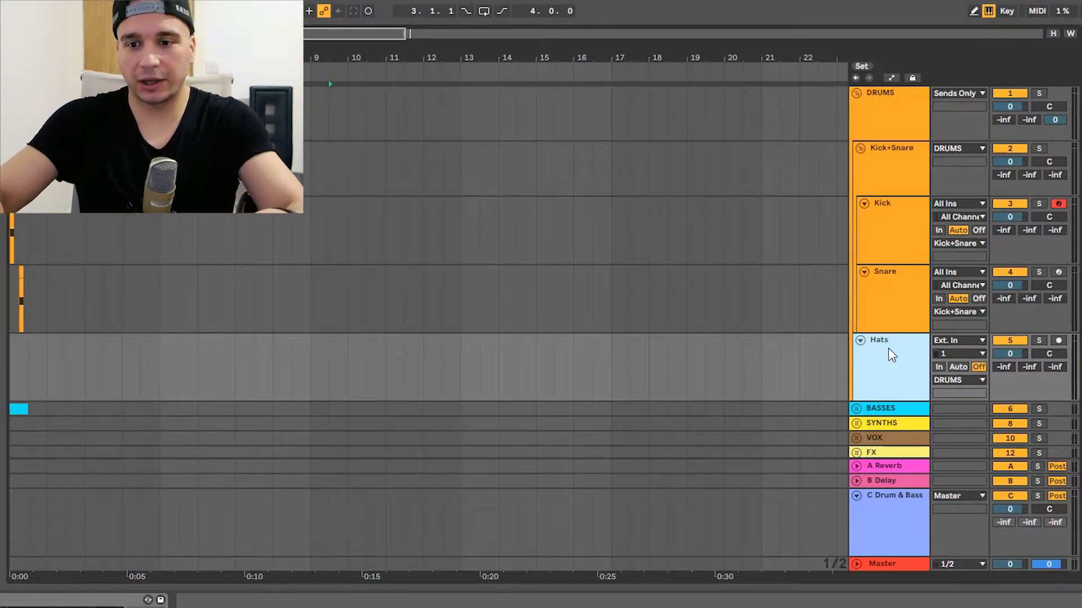
left_click(883, 117)
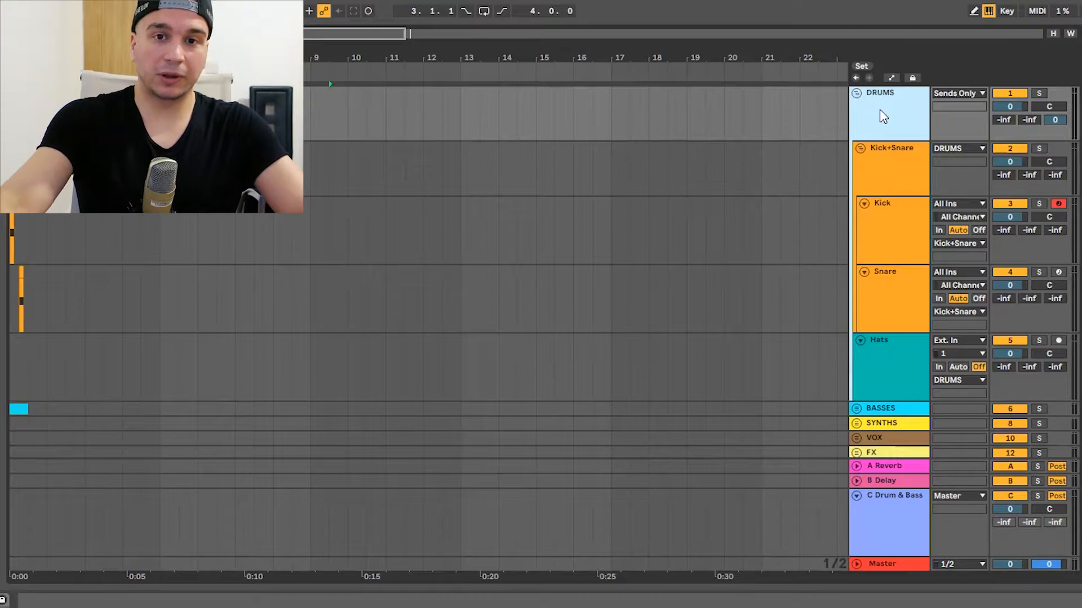
left_click(888, 169)
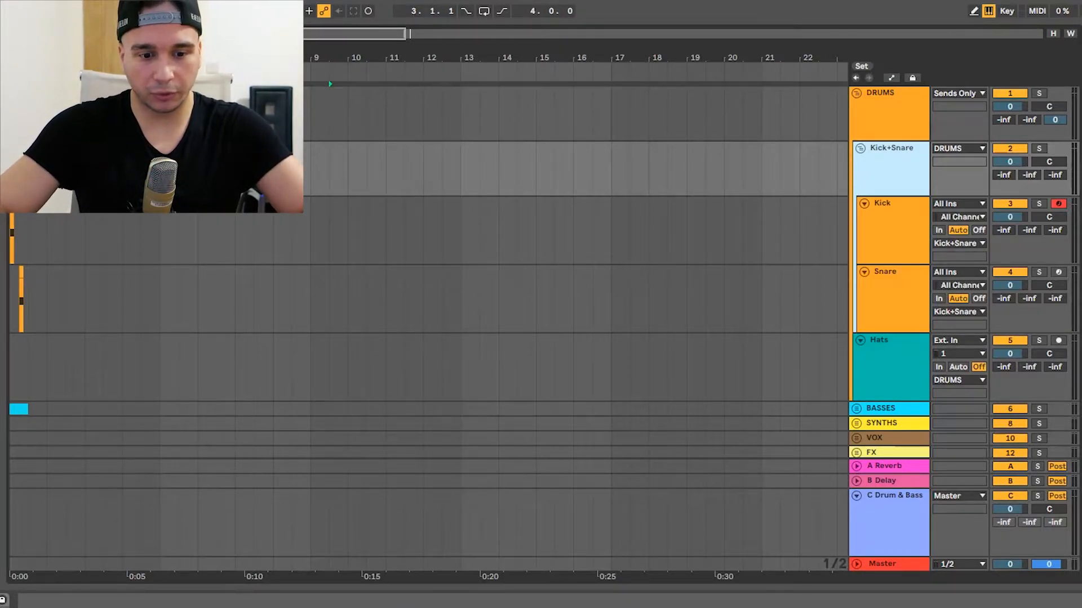
left_click(68, 169)
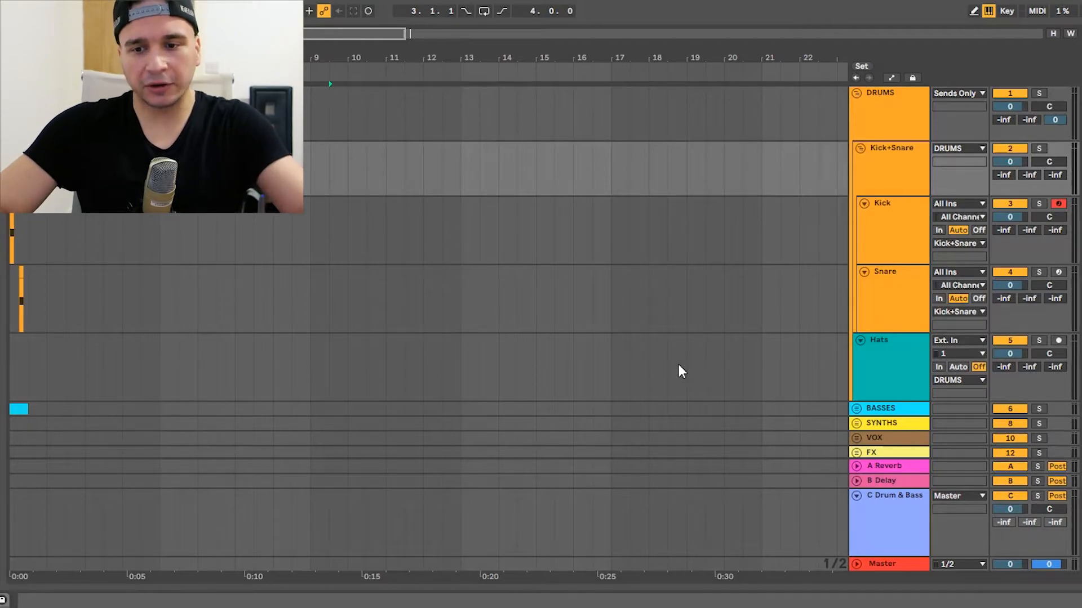
- Examine the audio effects on the Kick+Snare subgroup, the DRUMS group and the Hats track
scroll(678, 370, "down", 2)
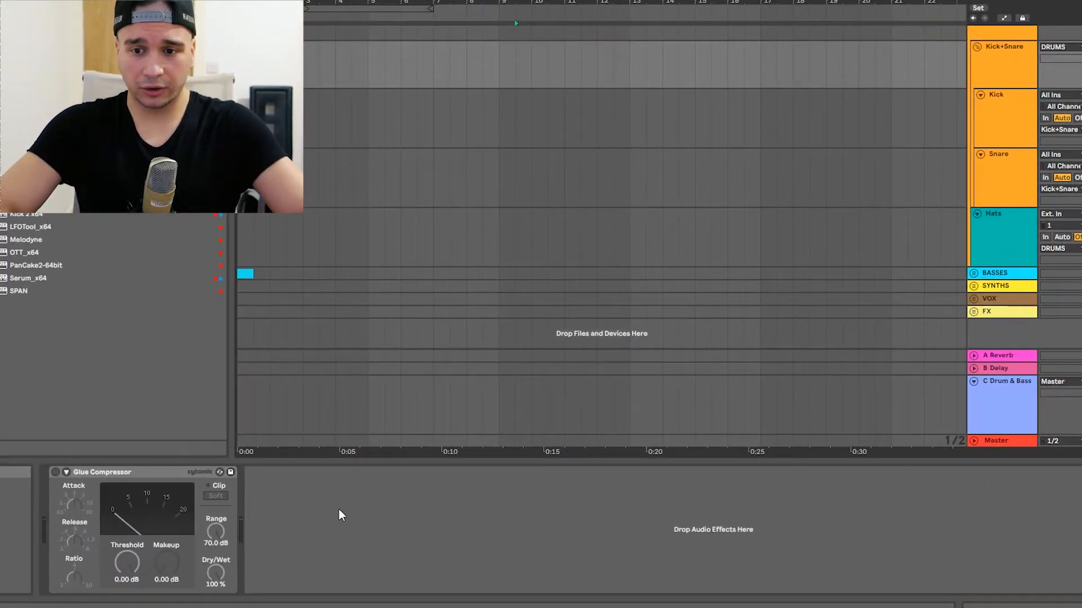
scroll(444, 248, "up", 1)
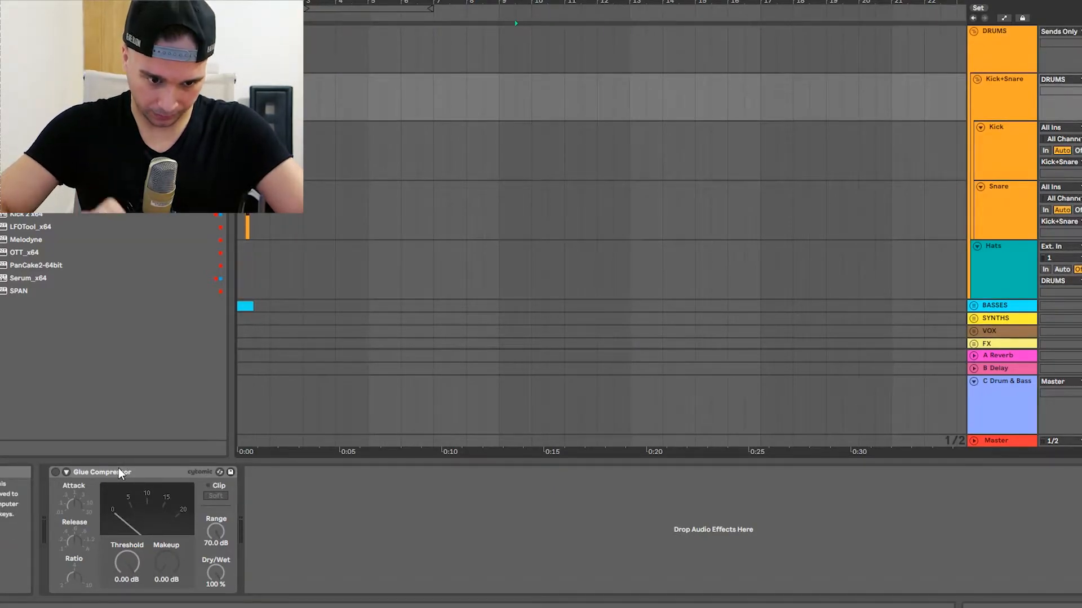
left_click(986, 103)
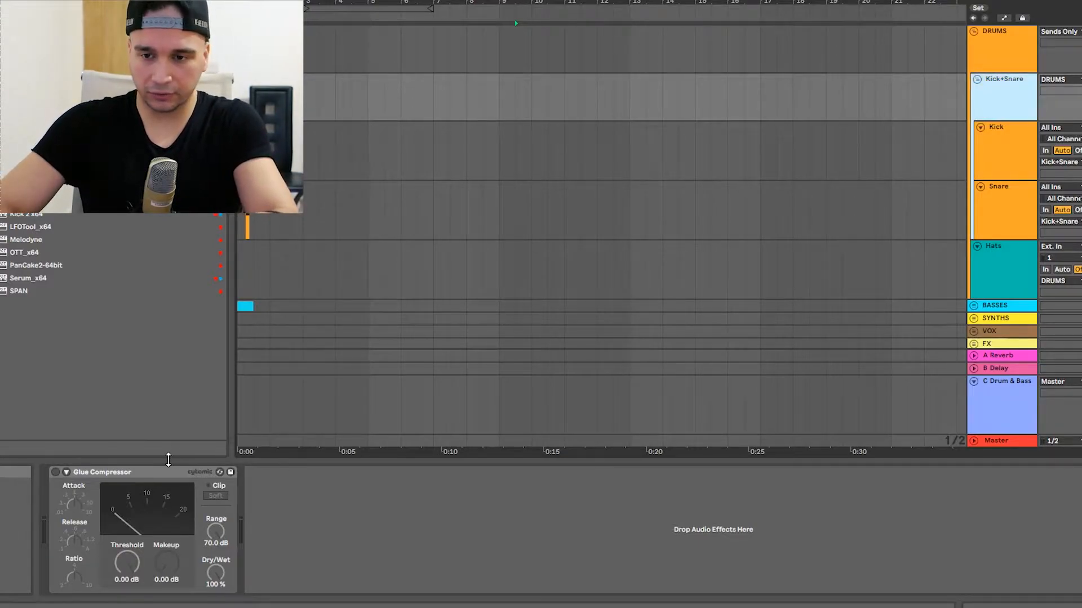
left_click(1003, 49)
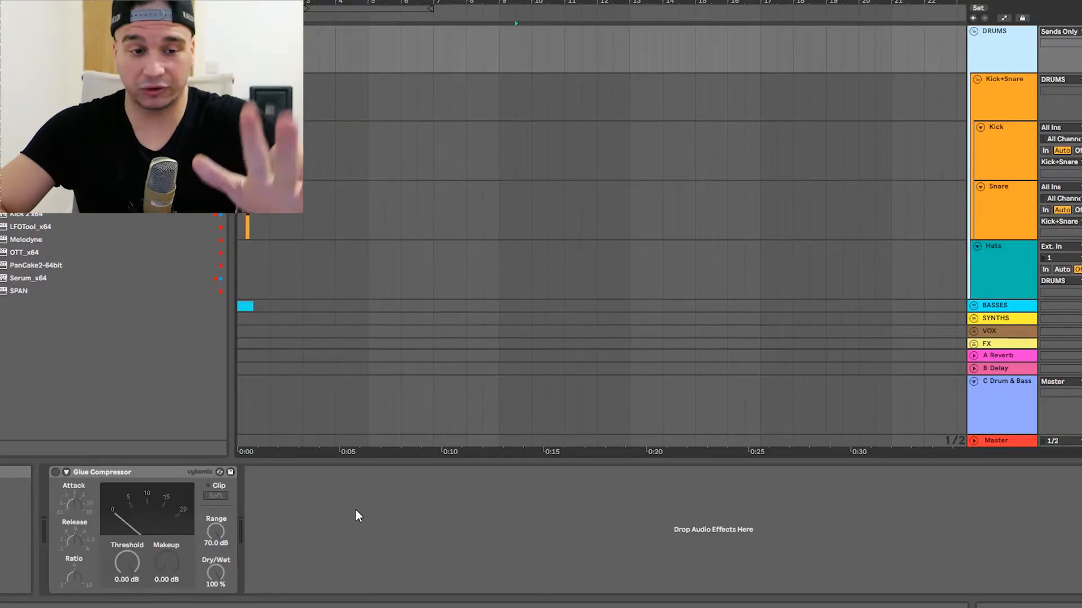
left_click(986, 251)
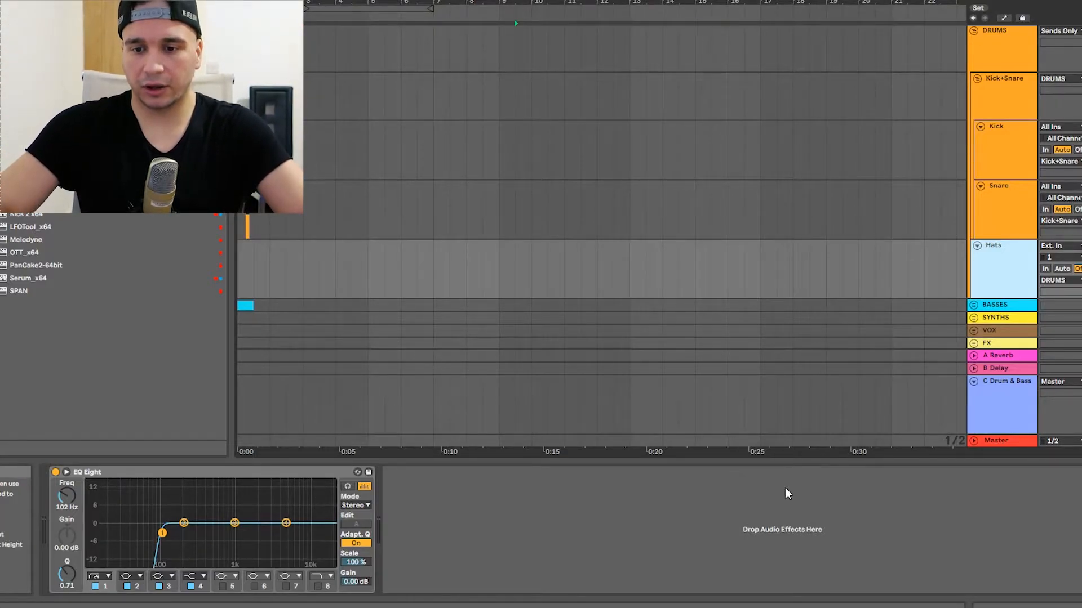
- Examine the instrument devices on the Kick and Snare tracks
scroll(997, 259, "down", 1)
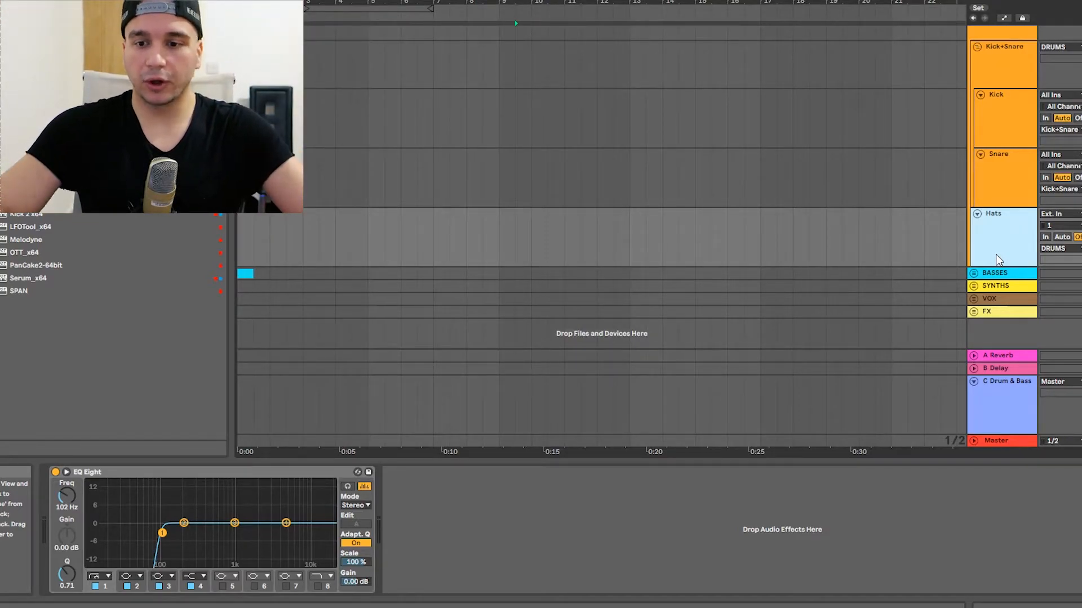
left_click(992, 120)
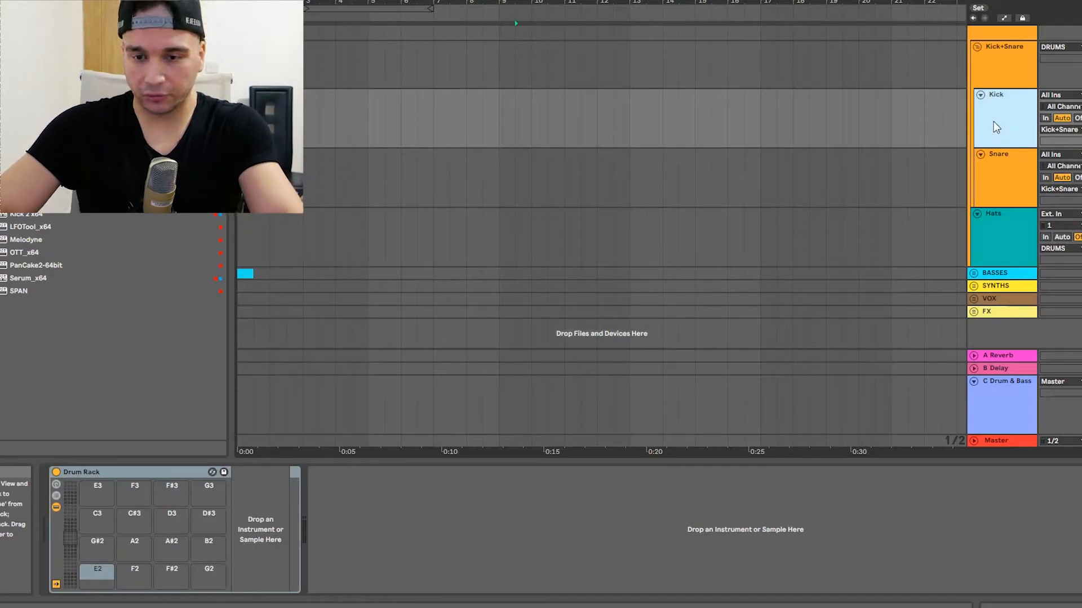
left_click(1024, 185)
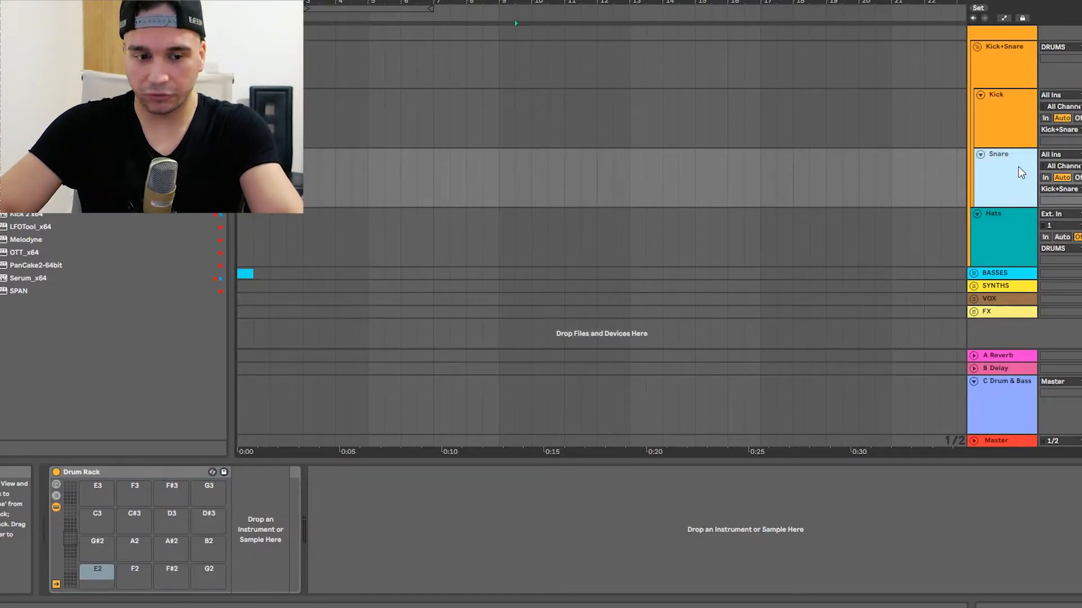
- Examine the Kick and Snare clips at the start of the arrangement, then the Hats track
scroll(270, 123, "up", 5)
key("Home")
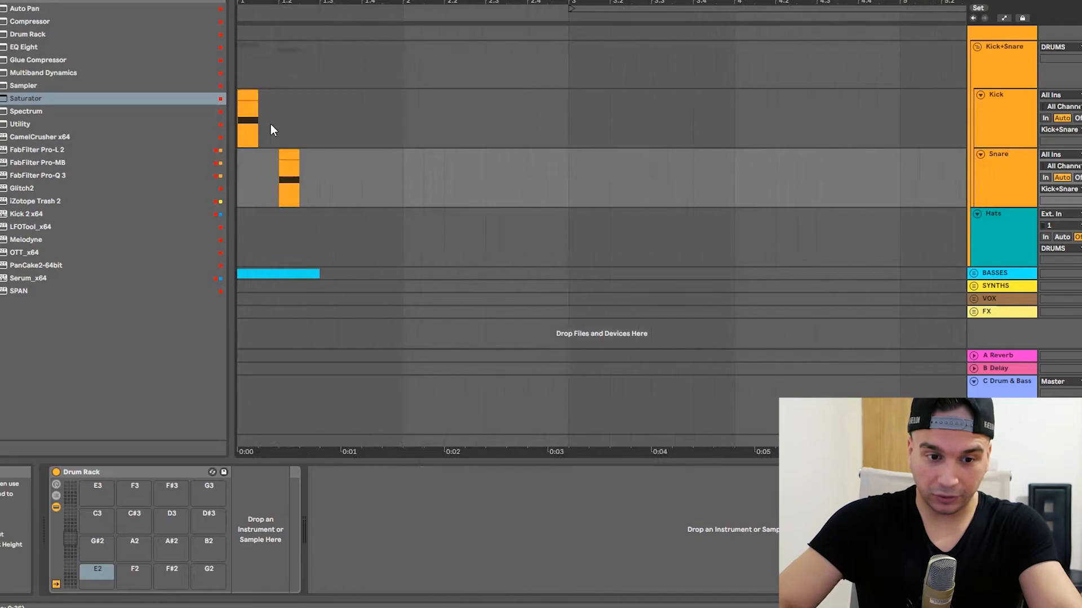
left_click(244, 105)
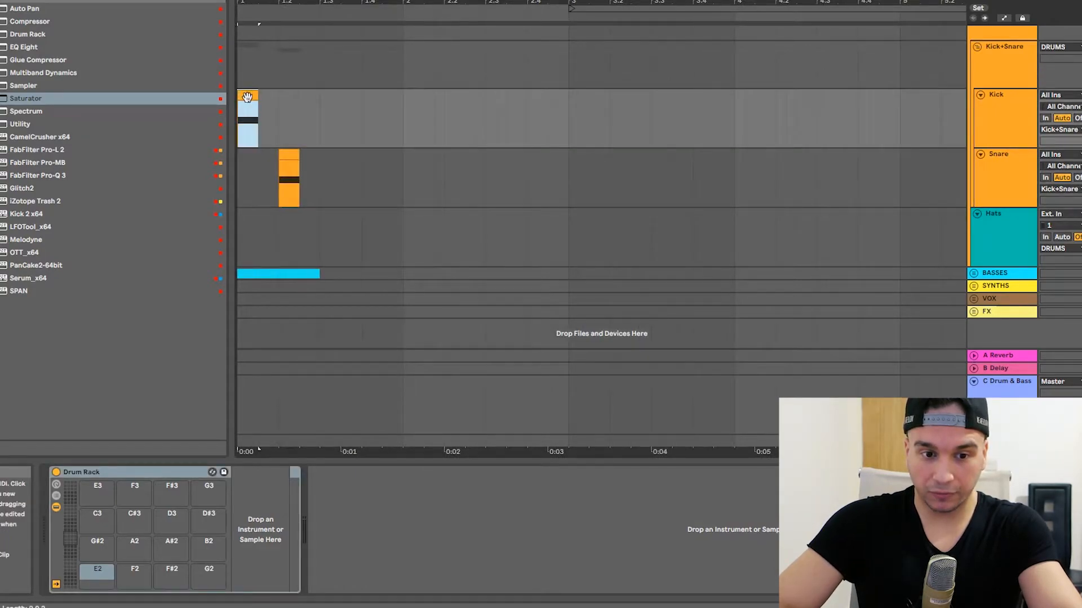
left_click(287, 152)
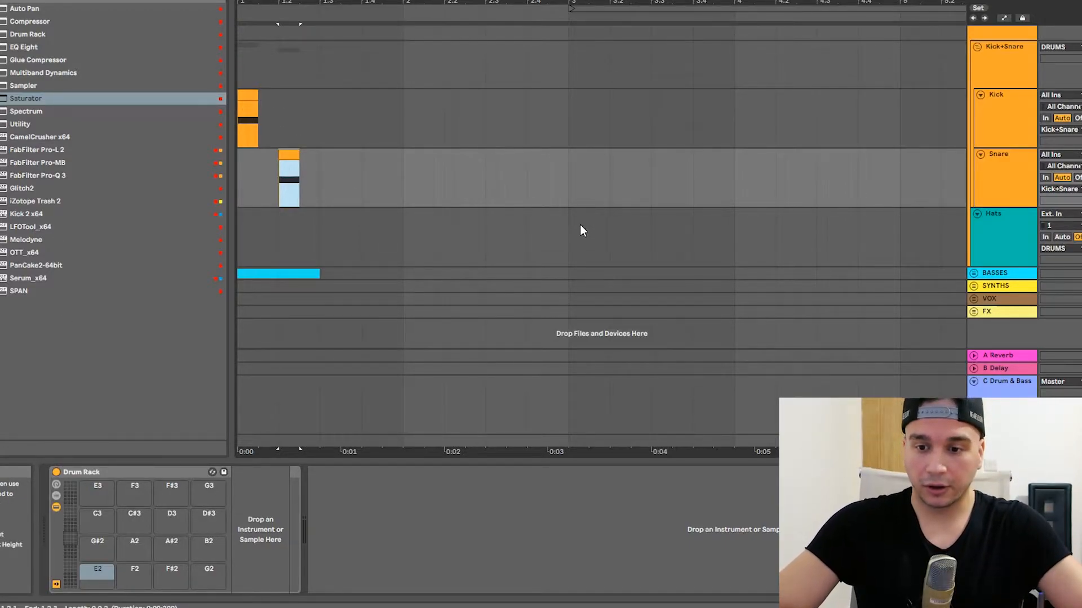
left_click(1001, 230)
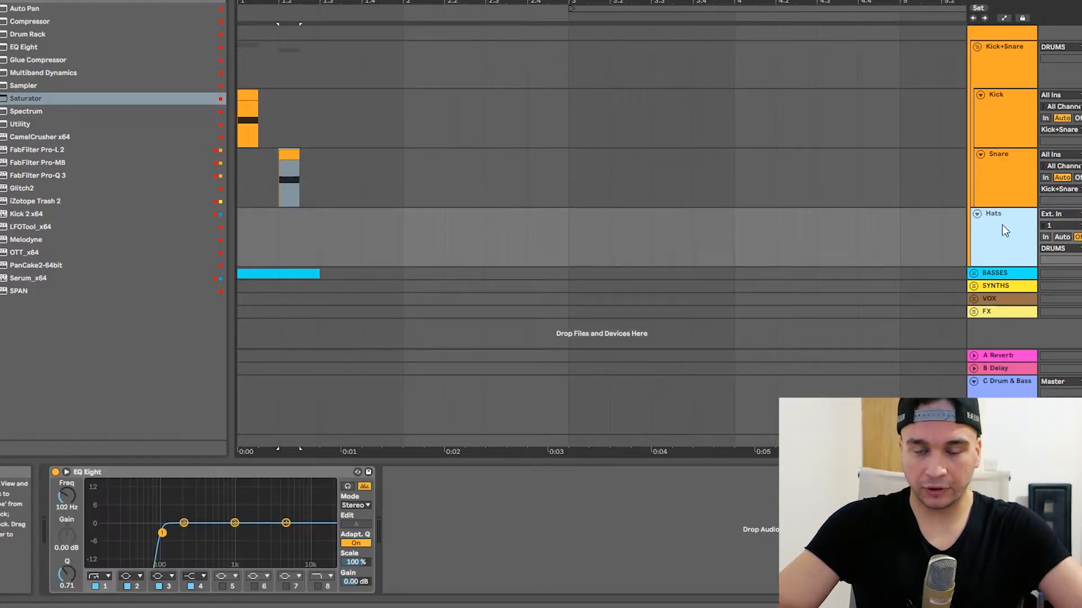
- Unfold the BASSES group and show the effects on its group track
left_click(977, 275)
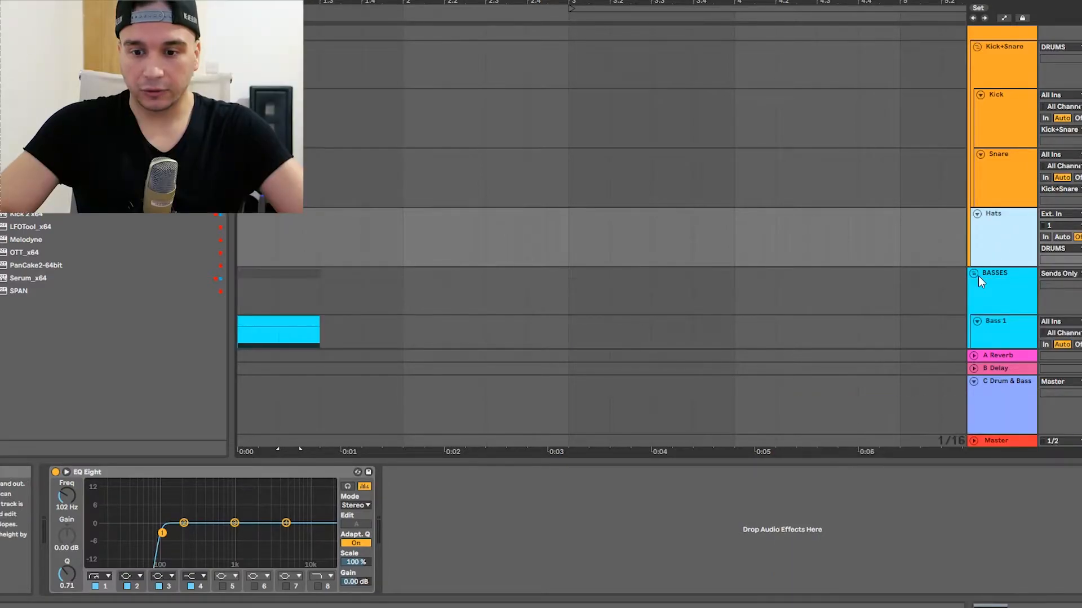
scroll(977, 276, "down", 3)
left_click(995, 190)
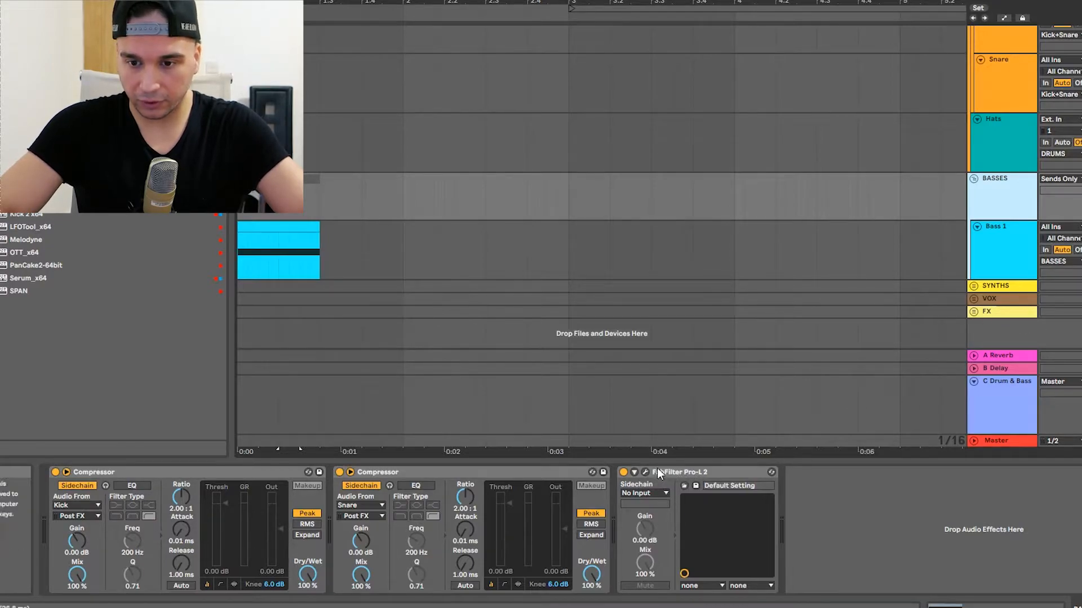
- Examine the Bass 1 device chain, including the Bottom chain of its Audio Effect Rack
key("Up")
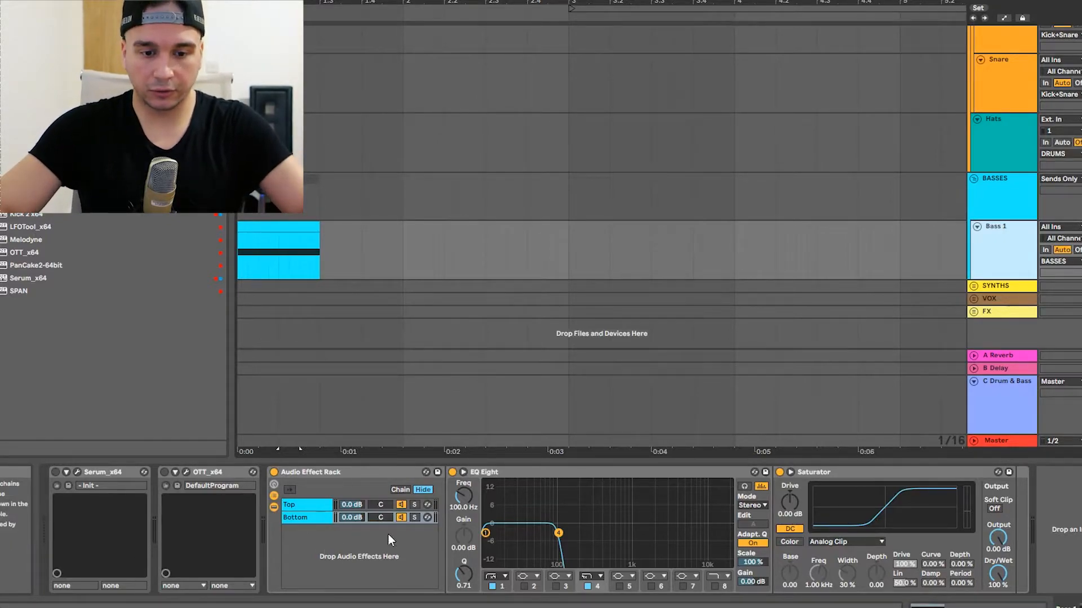
left_click(334, 476)
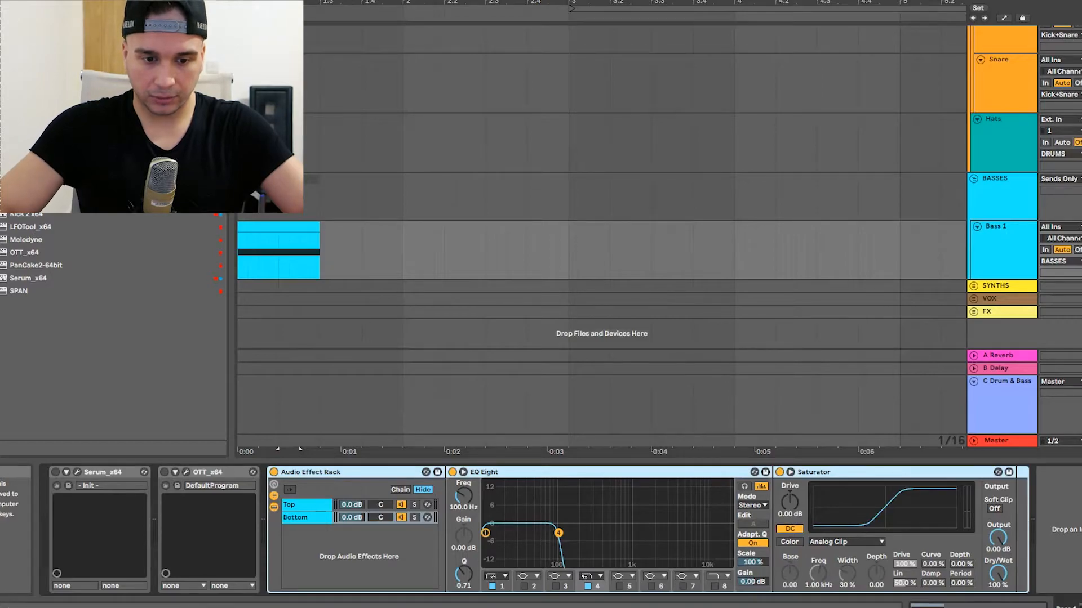
left_click(304, 516)
left_click(1007, 242)
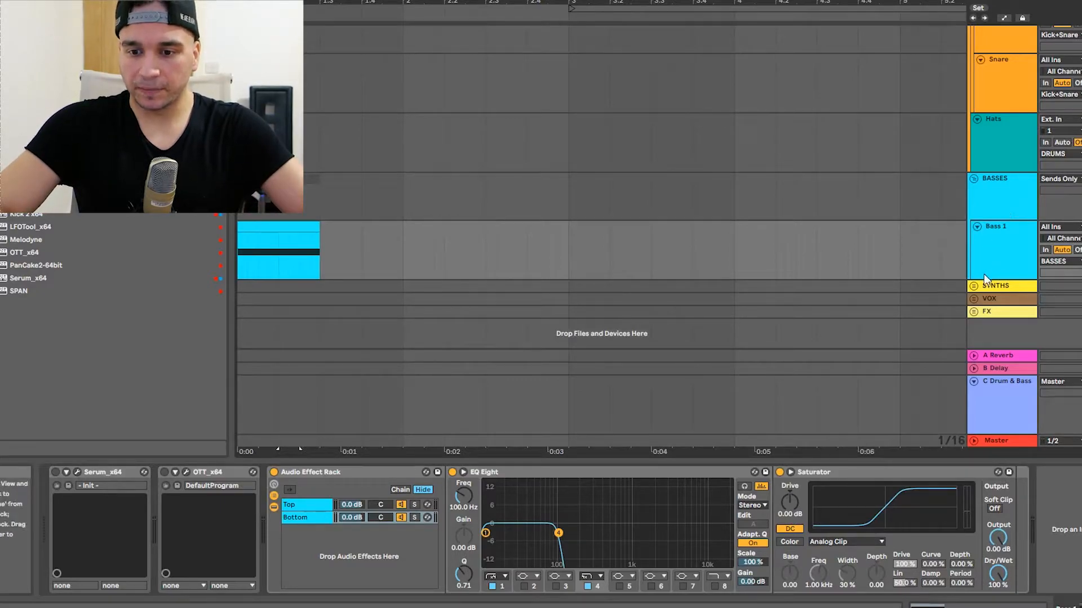
- Unfold the SYNTHS group and show the device chain of its group track
left_click(974, 287)
scroll(975, 290, "down", 2)
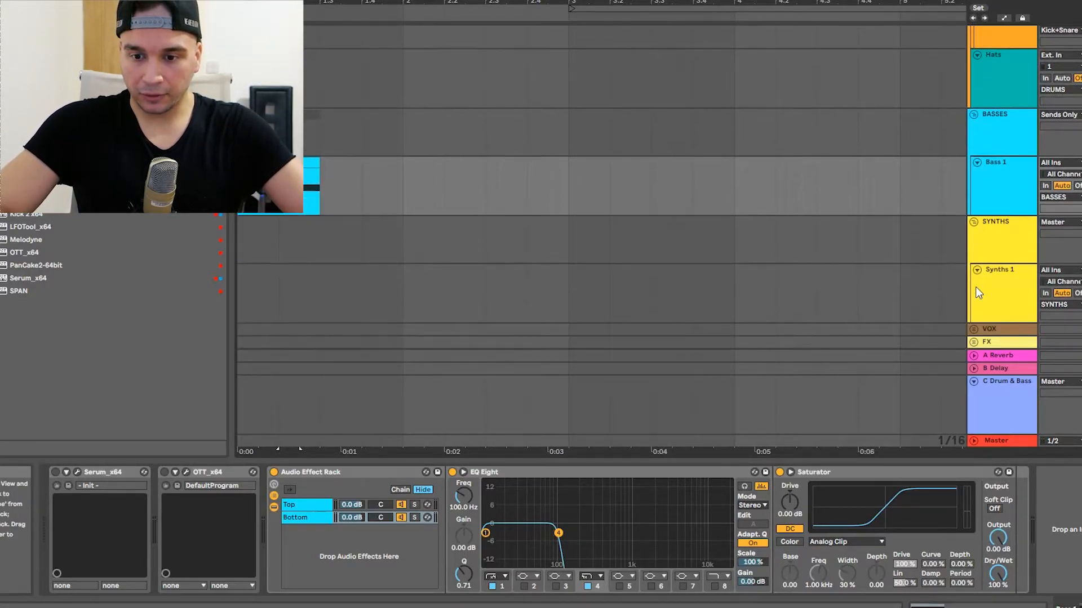
left_click(981, 287)
left_click(1015, 228)
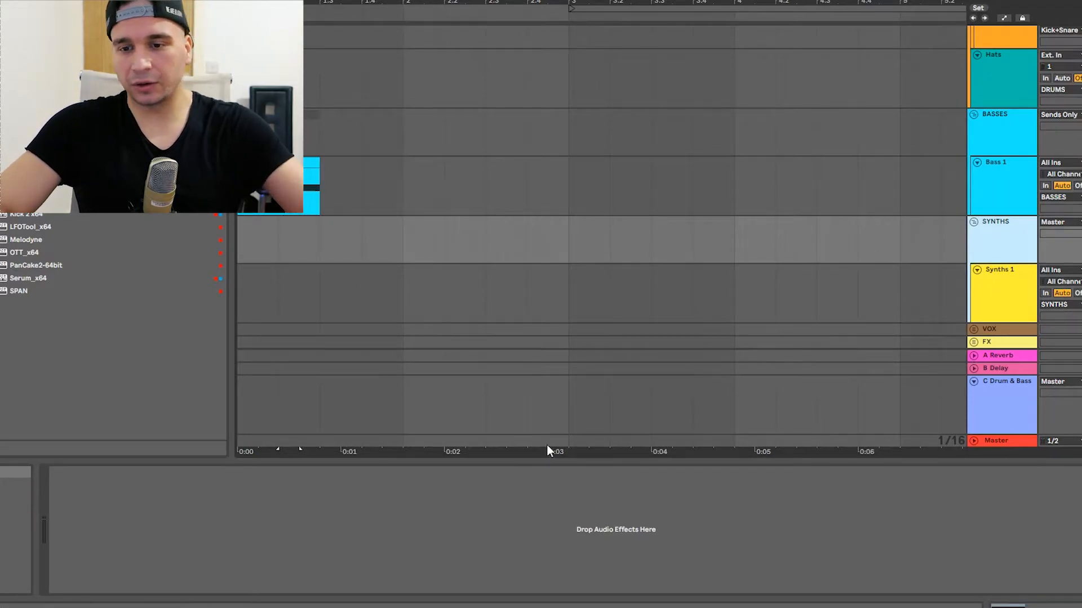
- Group the two sidechain Compressors on the BASSES group track into one Audio Effect Rack
left_click(1007, 119)
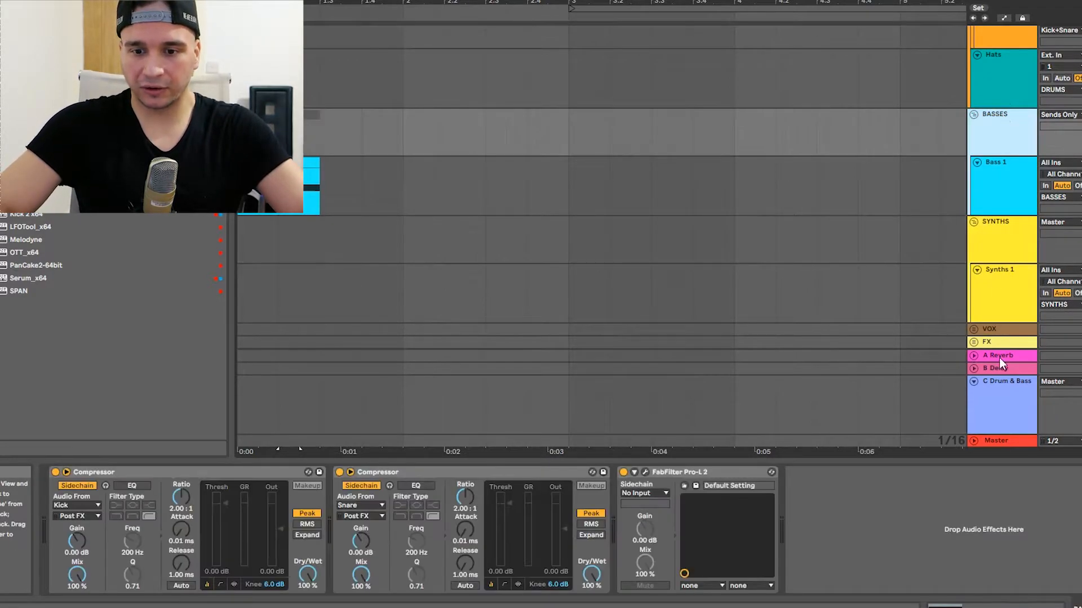
left_click(355, 472)
left_click(247, 471, "shift")
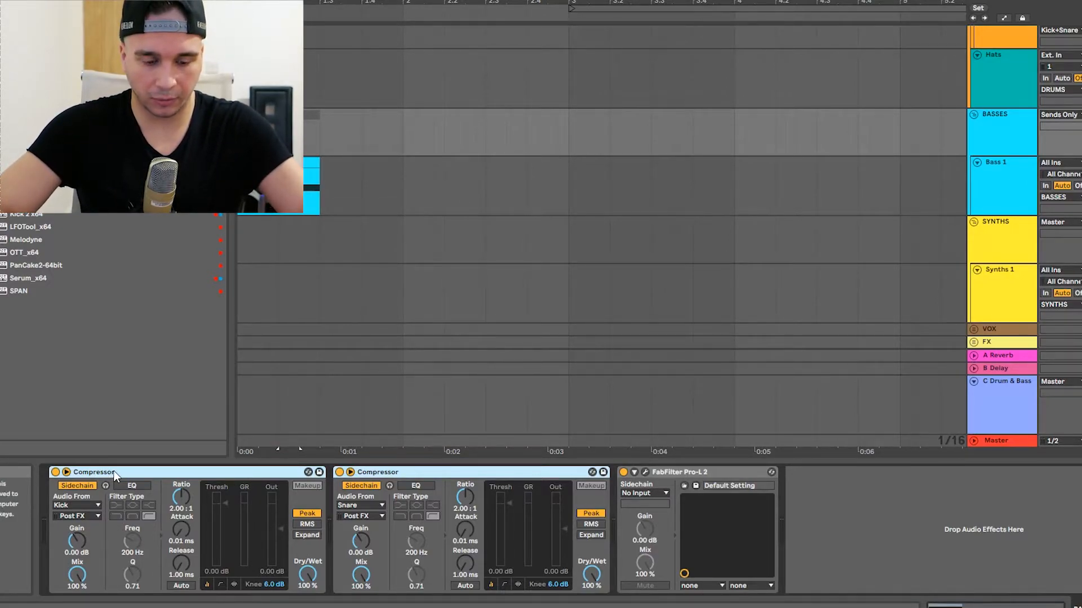
key("ctrl+g")
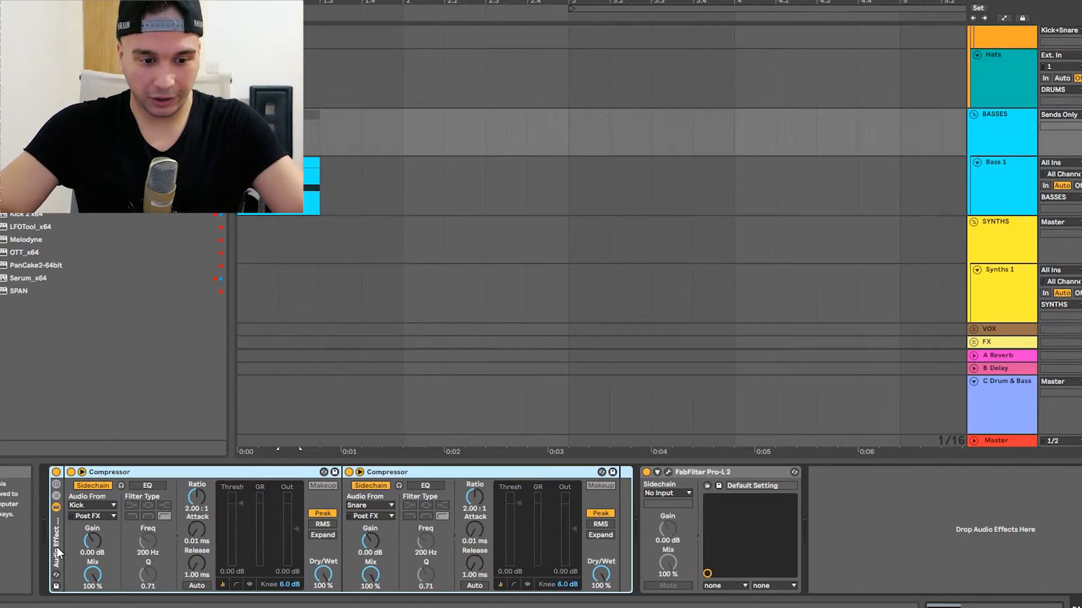
- Put the same rack of two sidechain Compressors on the SYNTHS group track and show the Synths 1 device chain
left_click(998, 226)
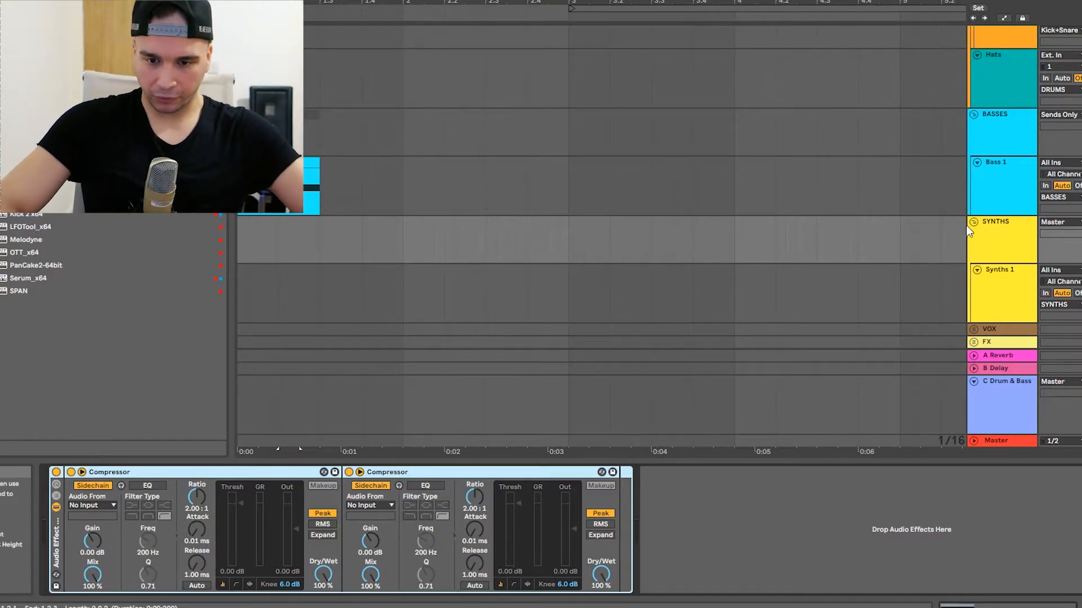
left_click(1005, 159)
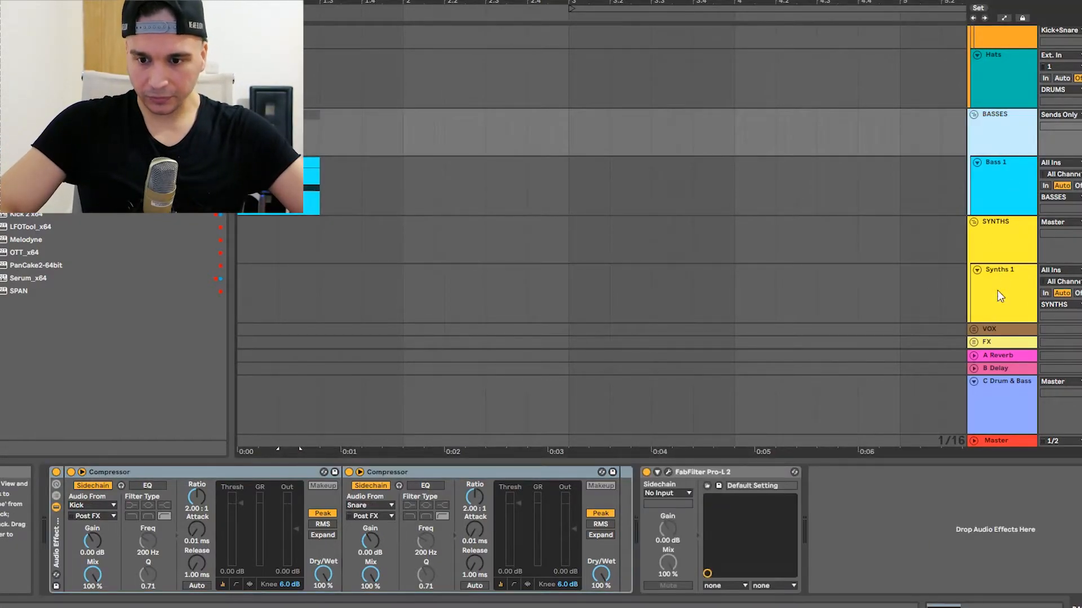
left_click(1004, 223)
scroll(1003, 223, "down", 2)
left_click(999, 270)
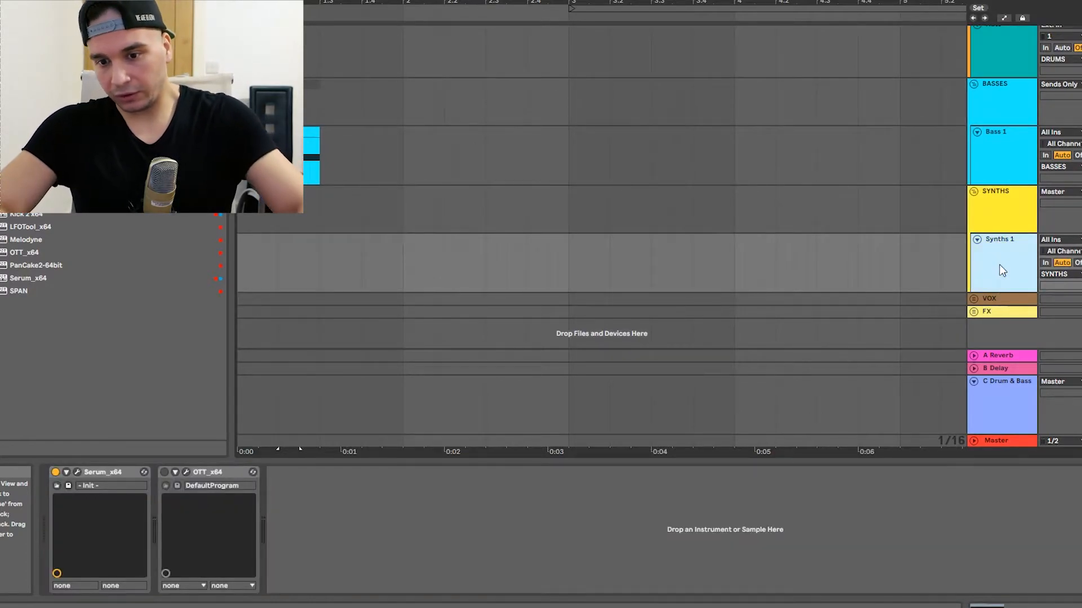
- Unfold the VOX and FX groups and show the device chains of the Vox 1 track and the FX group track
left_click(974, 299)
left_click(998, 268)
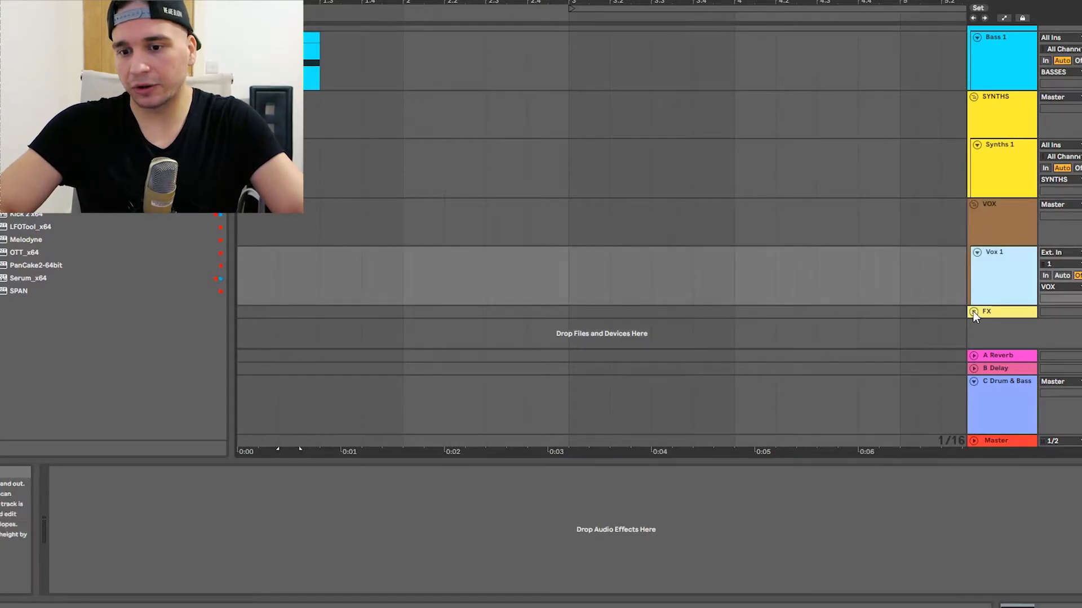
left_click(973, 311)
left_click(1012, 283)
left_click(1008, 238)
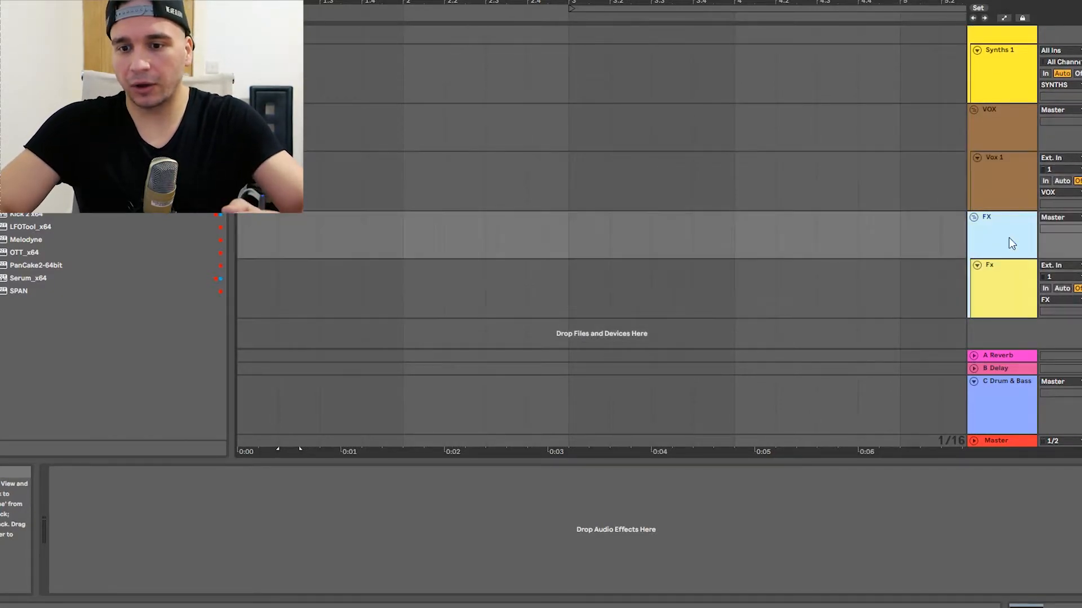
- Fold the VOX, SYNTHS and FX groups in the arrangement
left_click(973, 111)
scroll(972, 113, "up", 4)
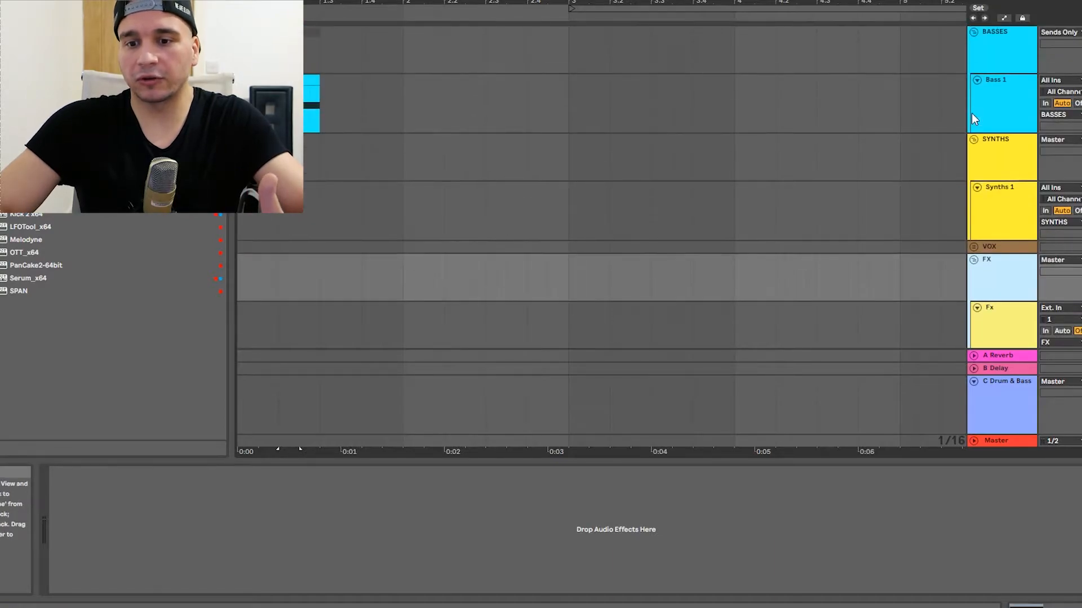
left_click(970, 178)
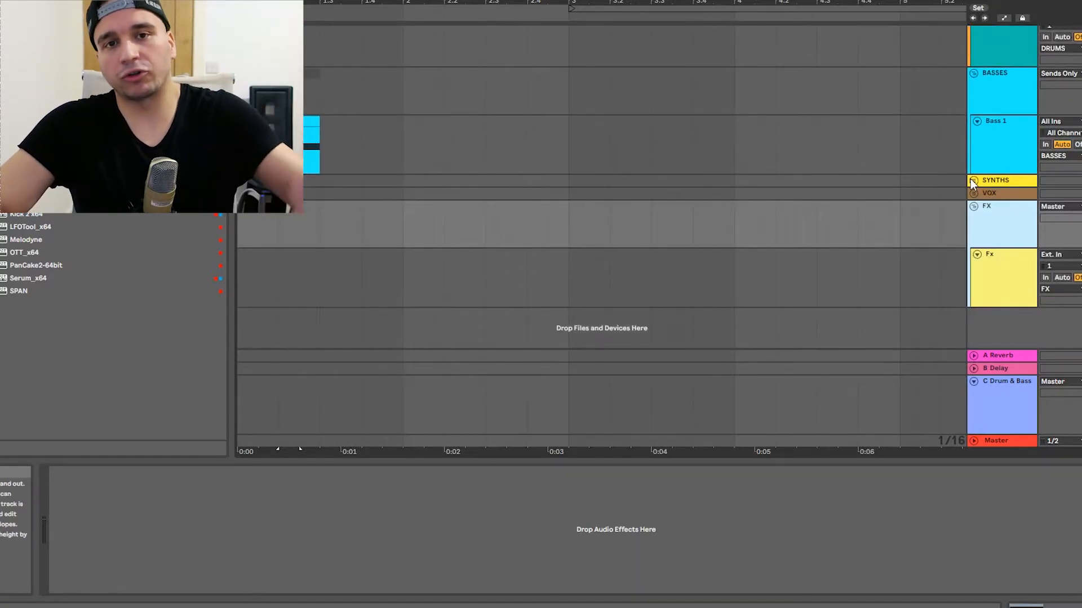
left_click(974, 207)
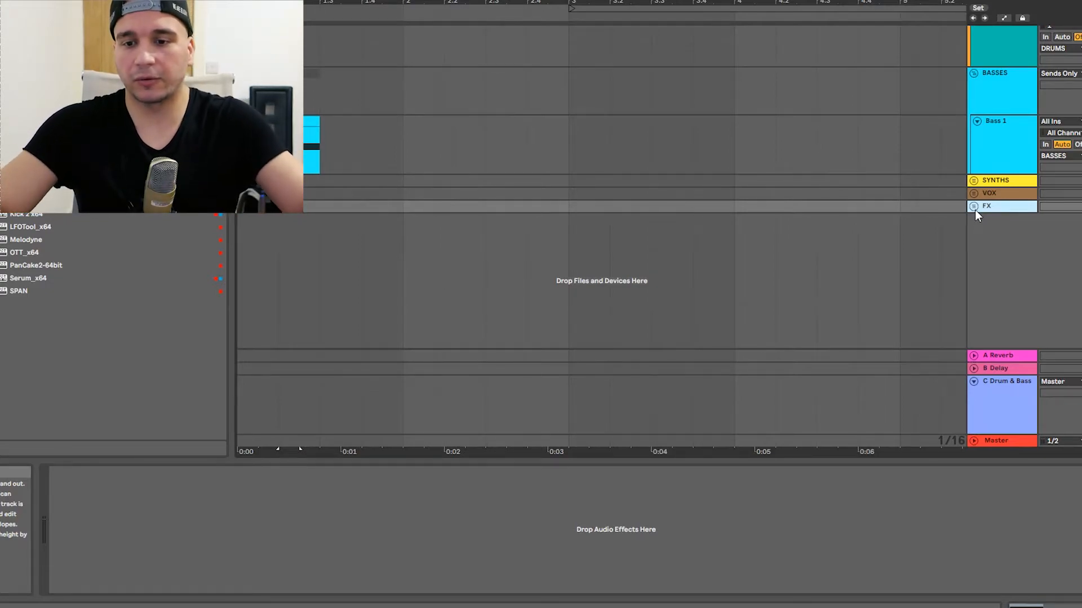
- Compare the device chains on the DRUMS and BASSES group tracks
scroll(975, 210, "up", 5)
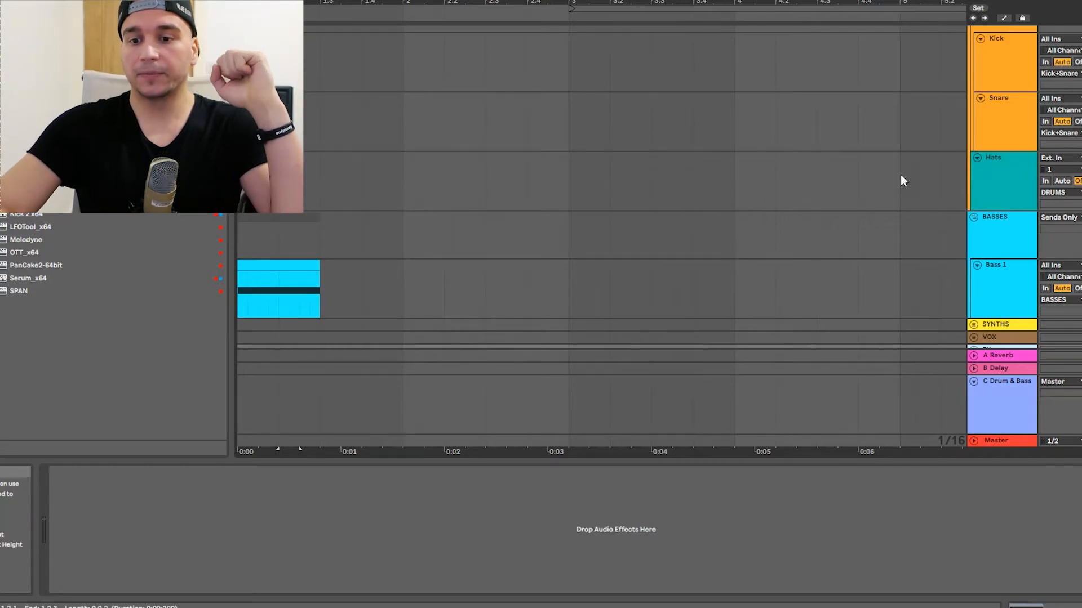
scroll(900, 177, "up", 3)
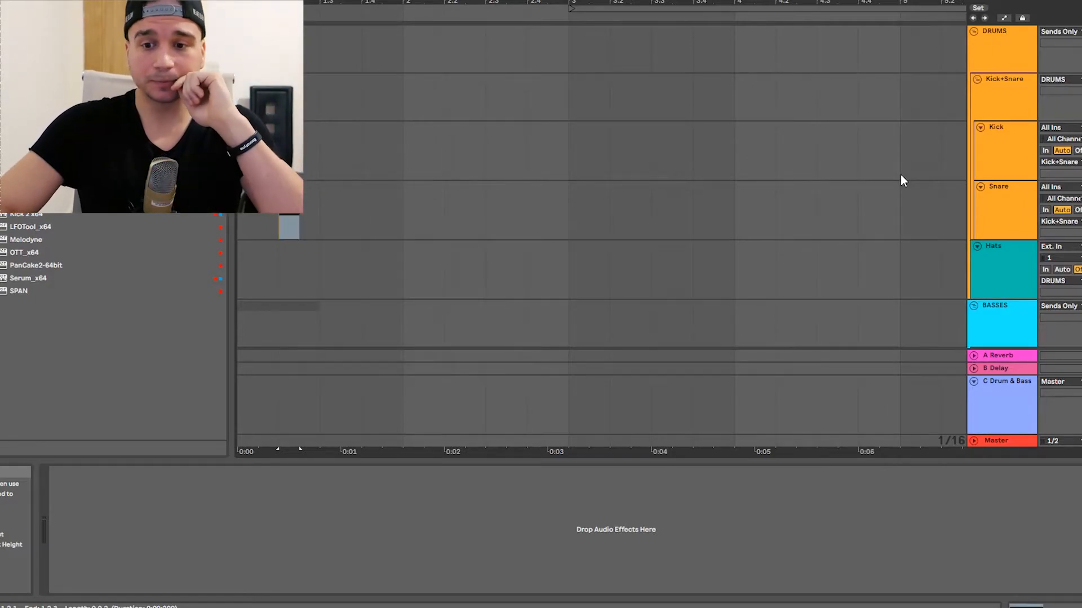
left_click(1009, 40)
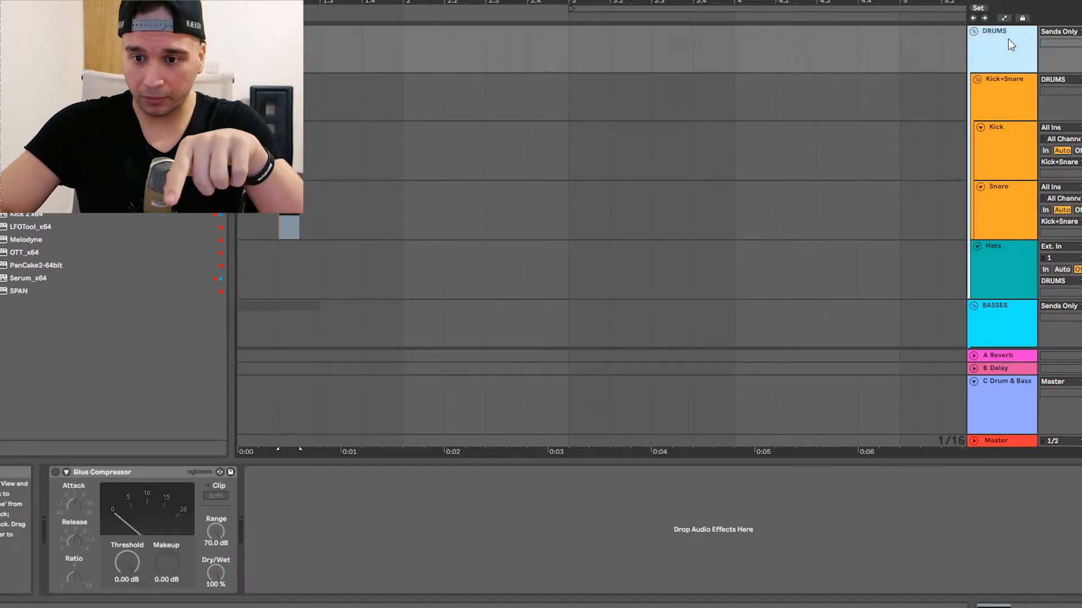
scroll(1009, 40, "down", 3)
left_click(1005, 181)
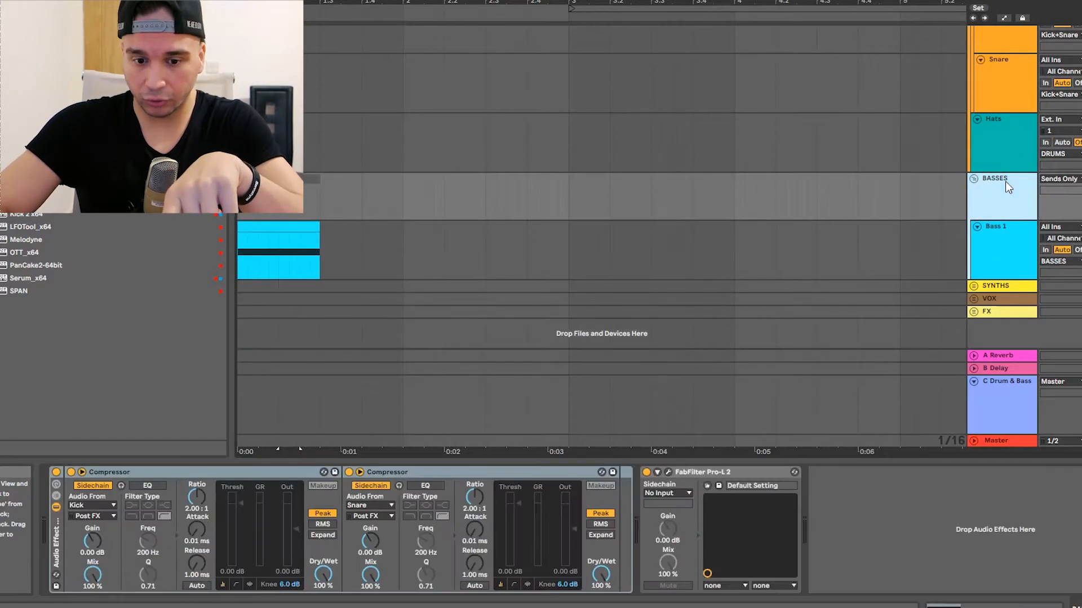
scroll(1005, 181, "up", 3)
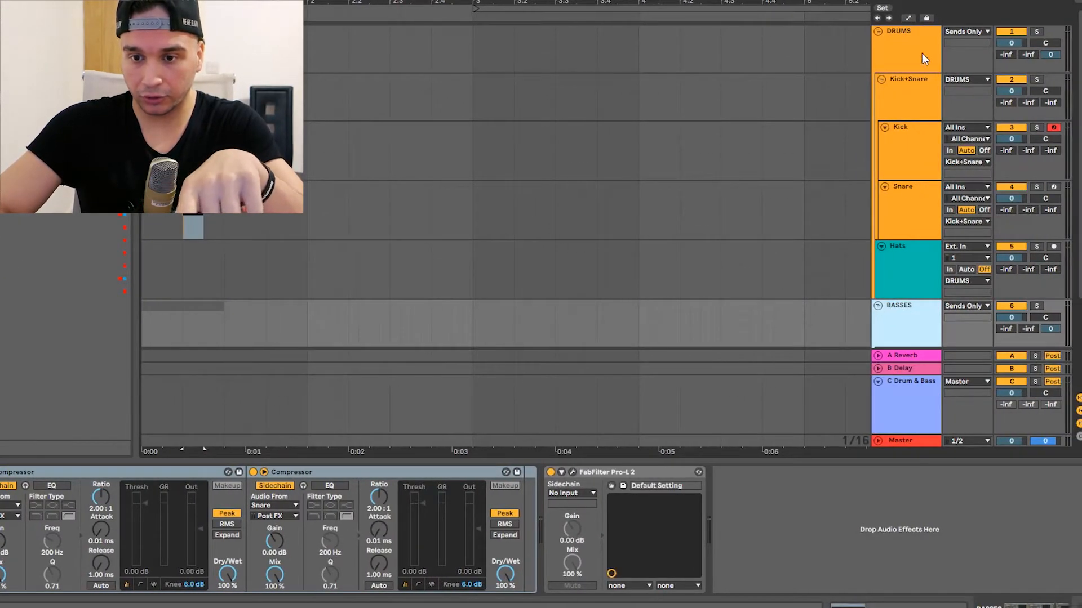
left_click(916, 36)
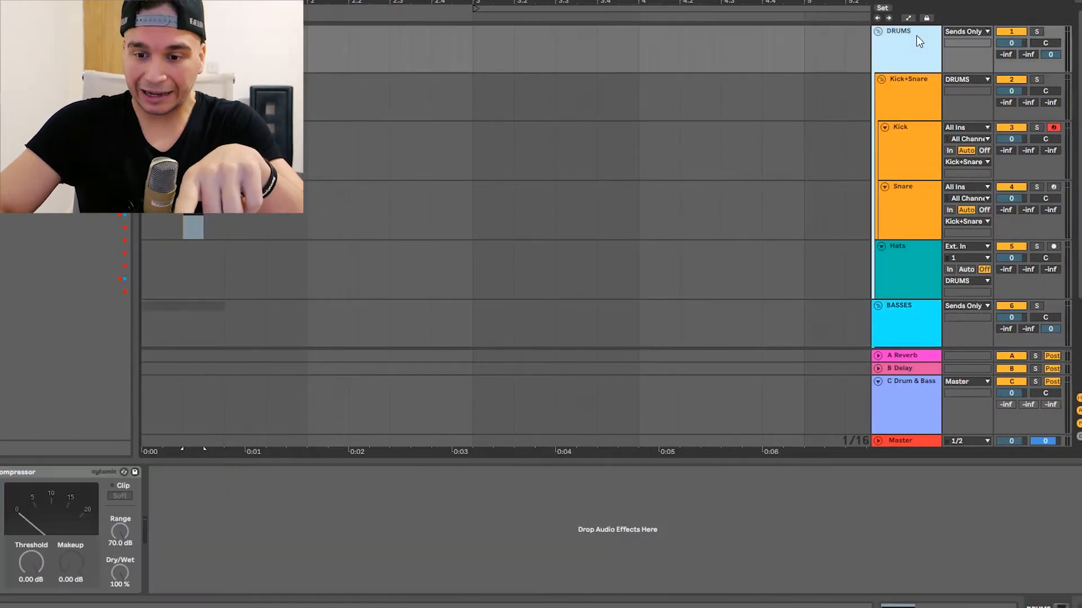
- Examine the C Drum & Bass return track alongside the DRUMS group track and its send
left_click(908, 390)
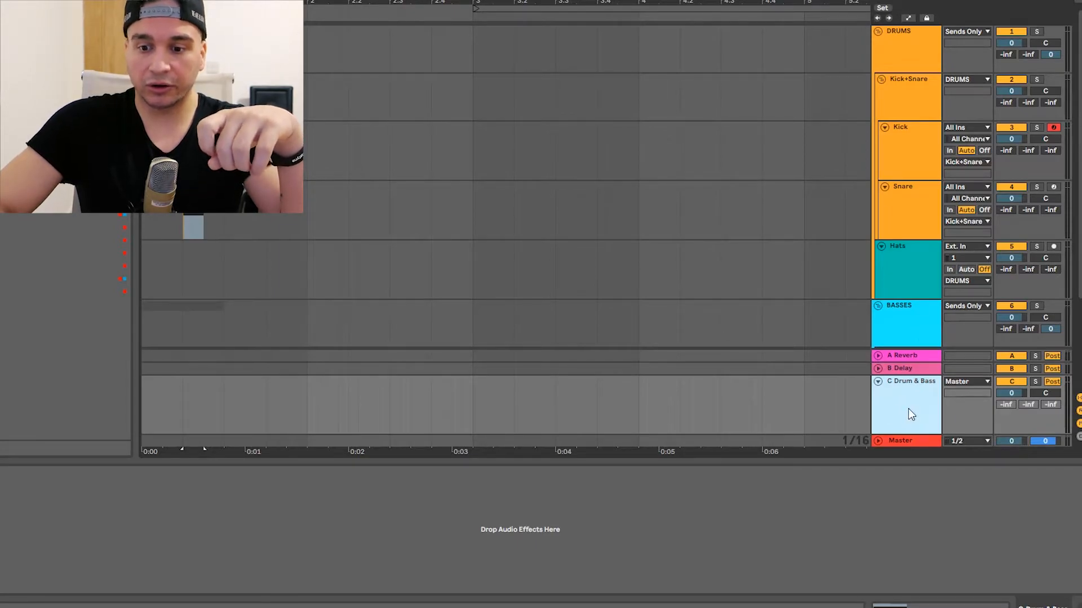
left_click(913, 49)
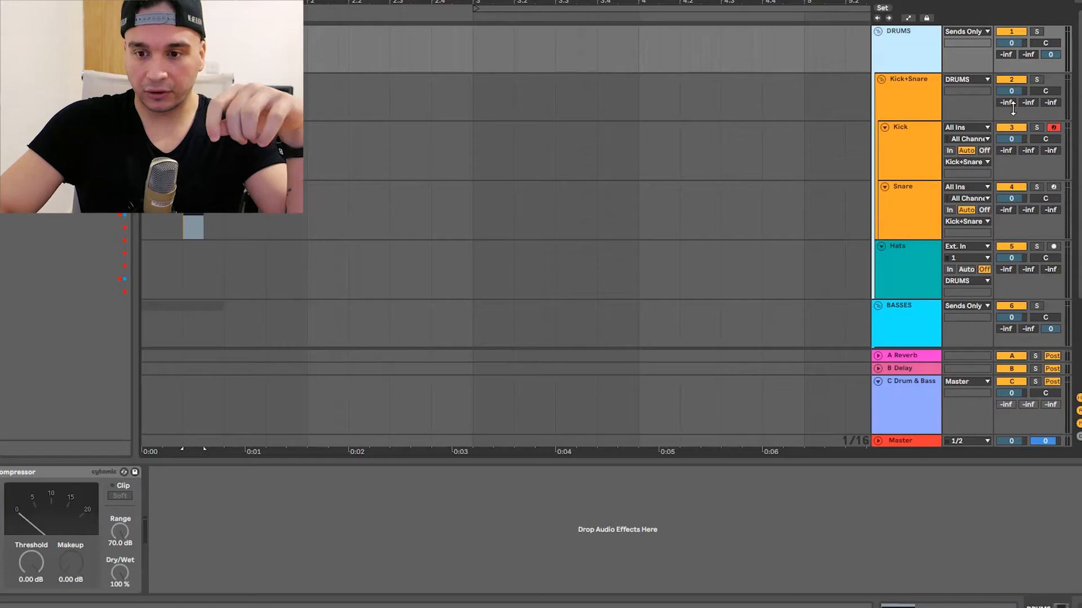
left_click(912, 386)
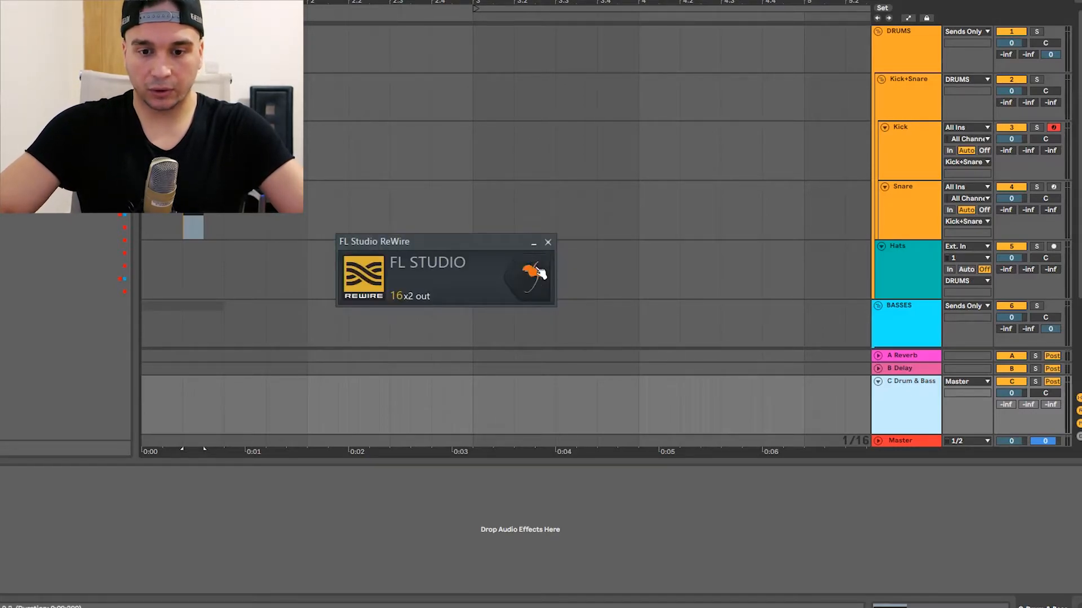
- Switch to FL Studio through its ReWire window, minimise that window and move the mixer higher in the workspace
left_click(530, 276)
left_click(534, 243)
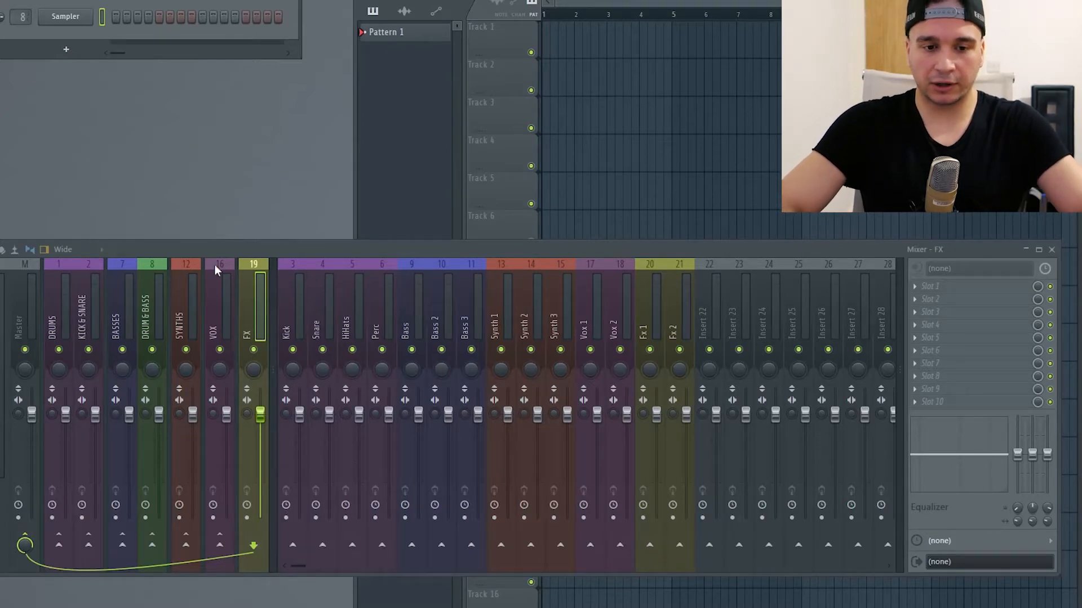
left_click_drag(226, 249, 239, 198)
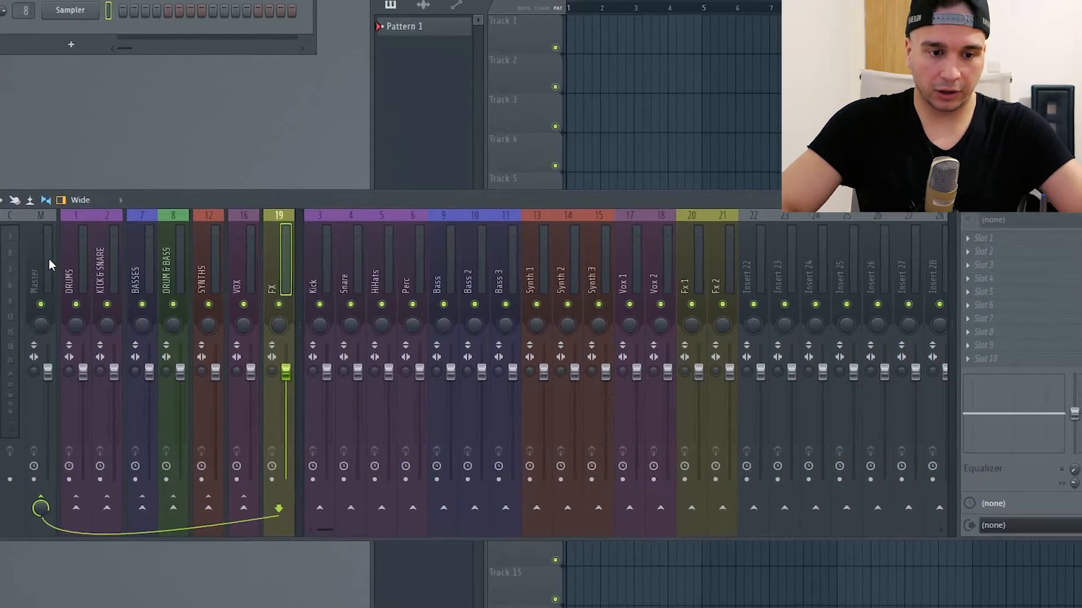
- Check the output routing of the Master, DRUMS and Kick mixer tracks
left_click(45, 254)
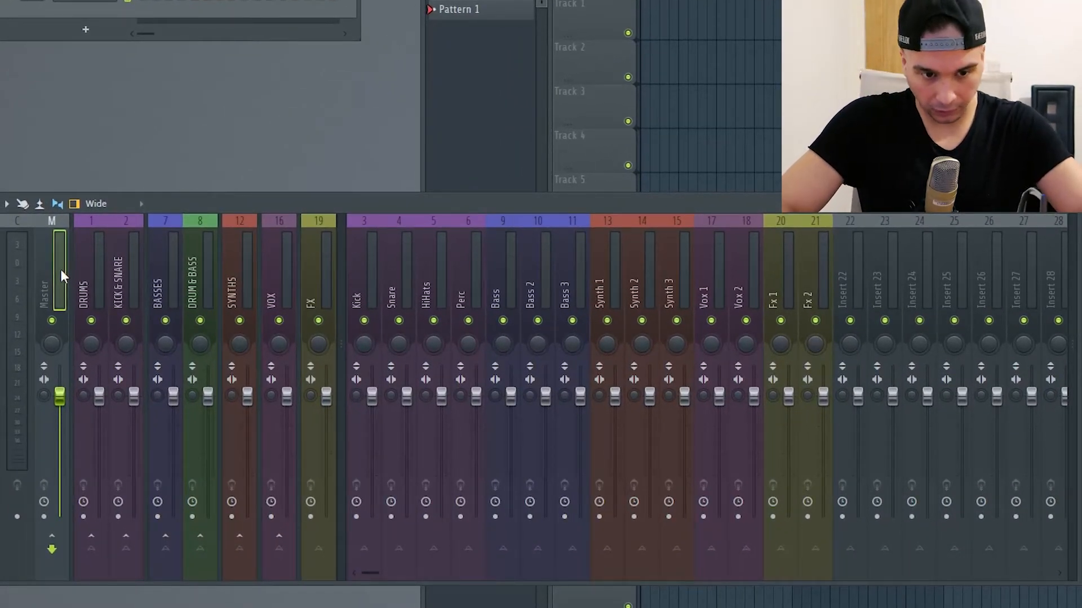
left_click(95, 273)
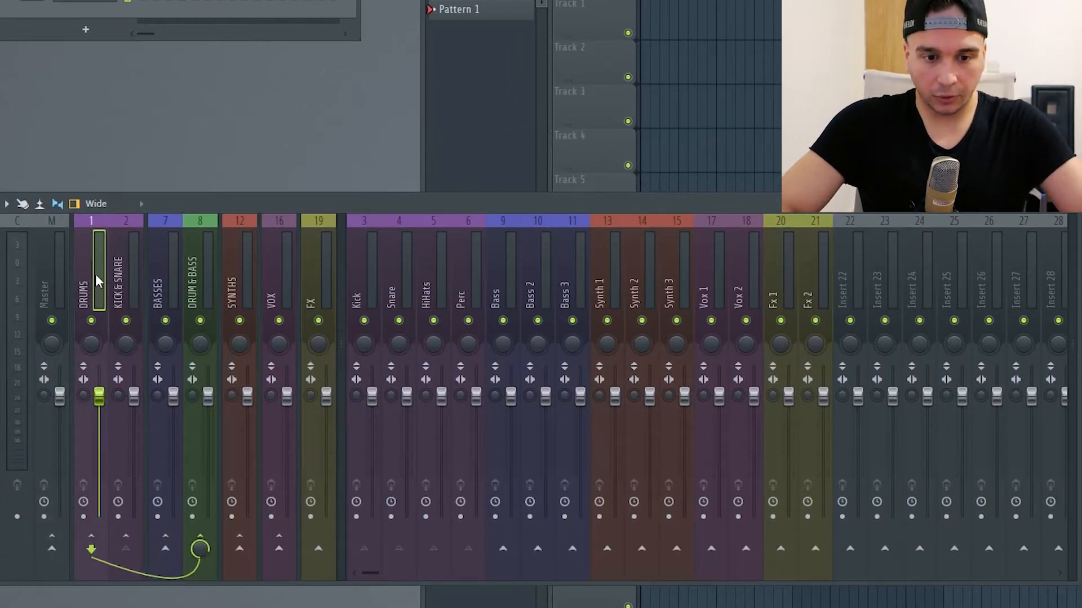
left_click(362, 282)
- Show the docking options of the Kick mixer track and browse through the insert tracks docked in the middle
right_click(362, 276)
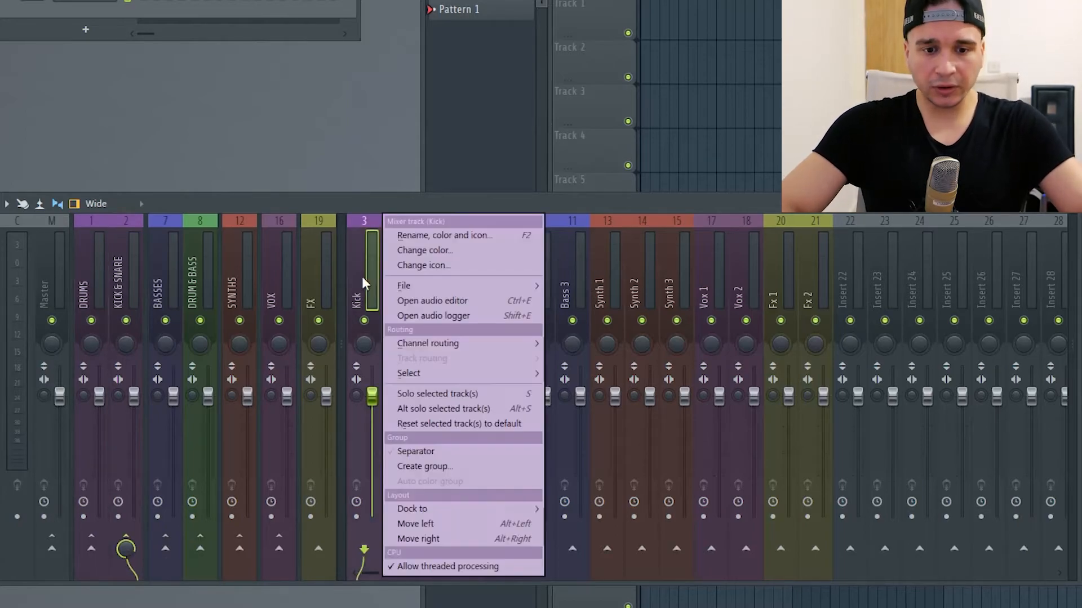
right_click(362, 276)
right_click(362, 276)
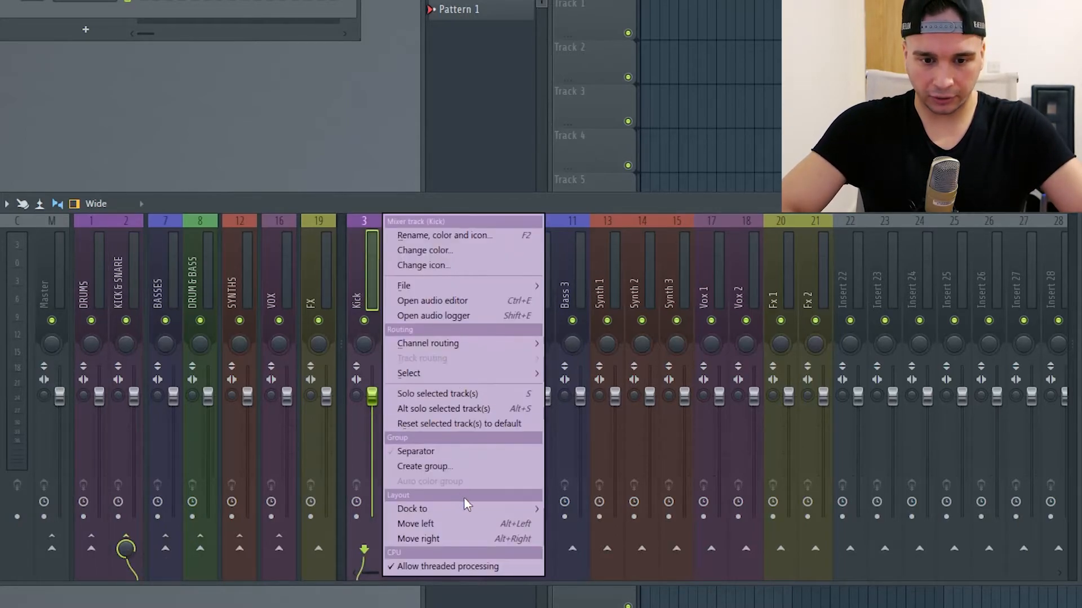
mouse_move(410, 508)
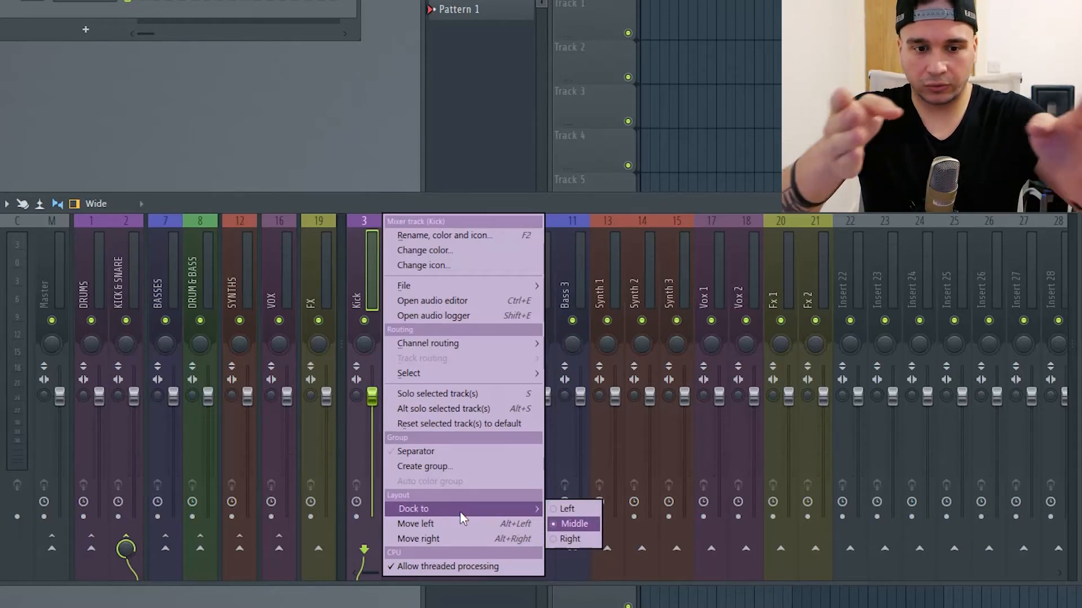
left_click(793, 286)
scroll(793, 285, "down", 5)
scroll(792, 285, "down", 4)
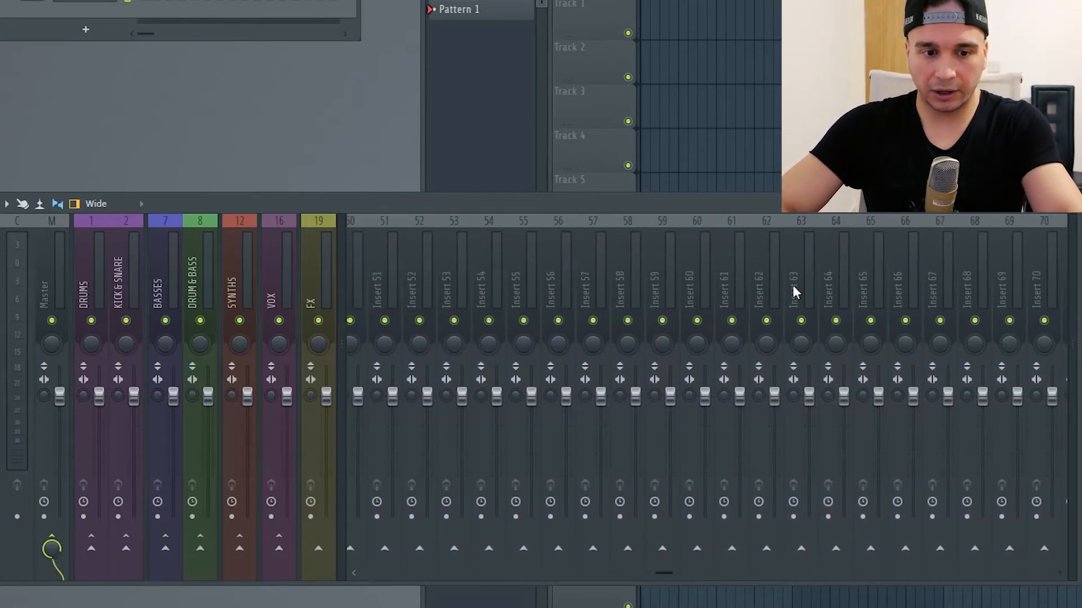
scroll(793, 285, "up", 9)
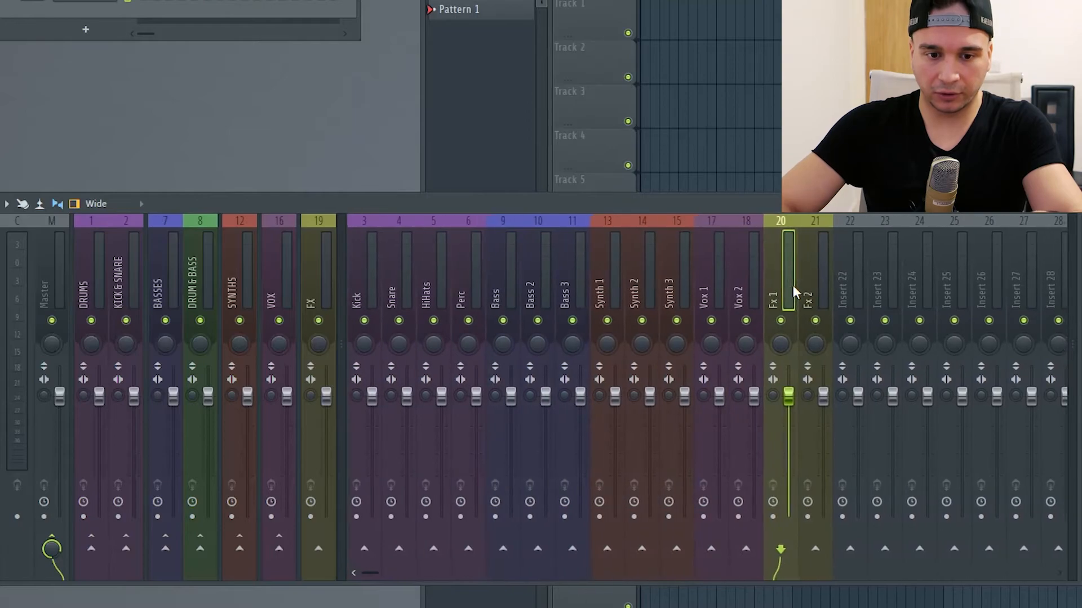
- Show the docking options of the FX bus mixer track without changing them
left_click(289, 263)
left_click(329, 256)
right_click(329, 256)
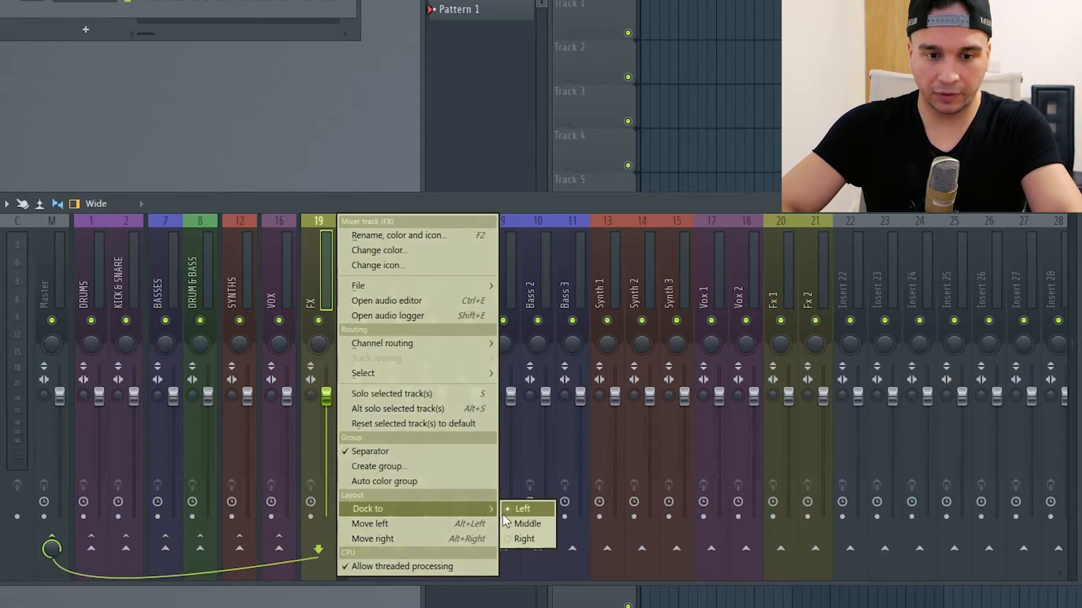
left_click(629, 202)
- Compare the output routing of the Kick and Bass mixer tracks
left_click(359, 269)
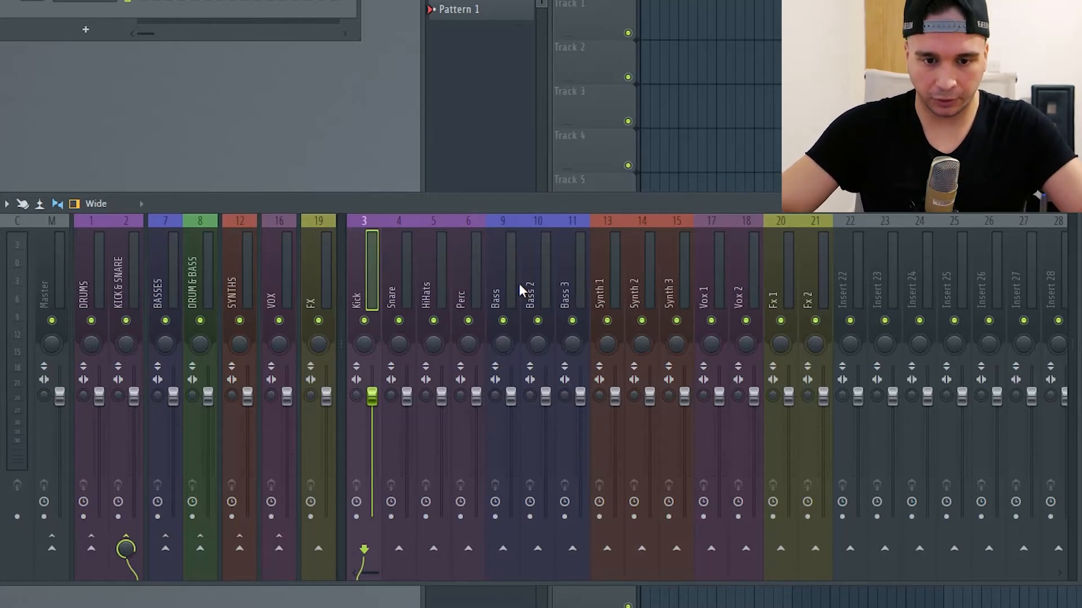
left_click(501, 267)
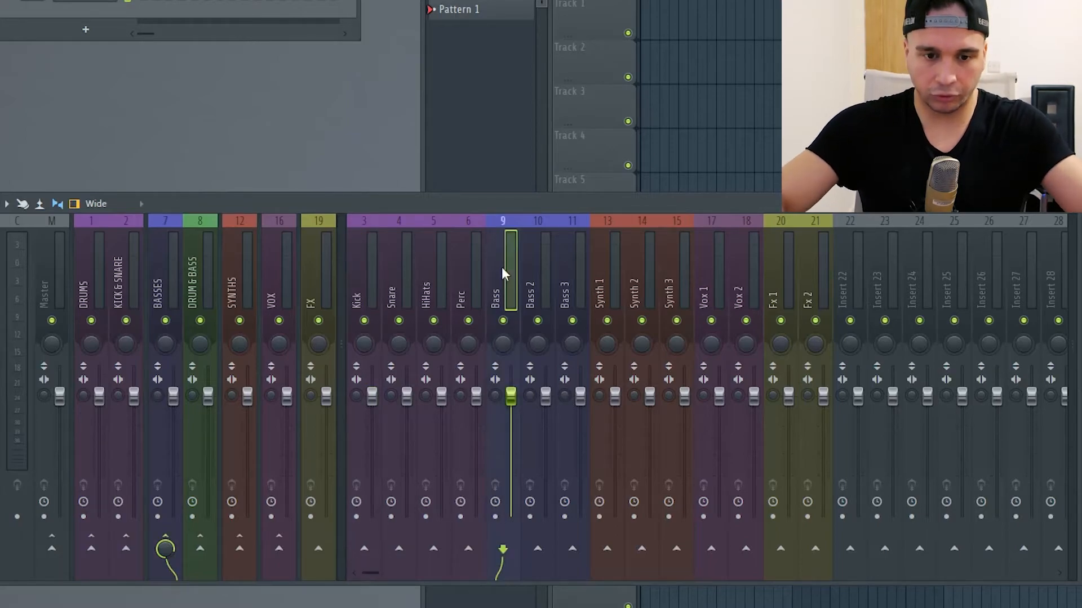
left_click(357, 249)
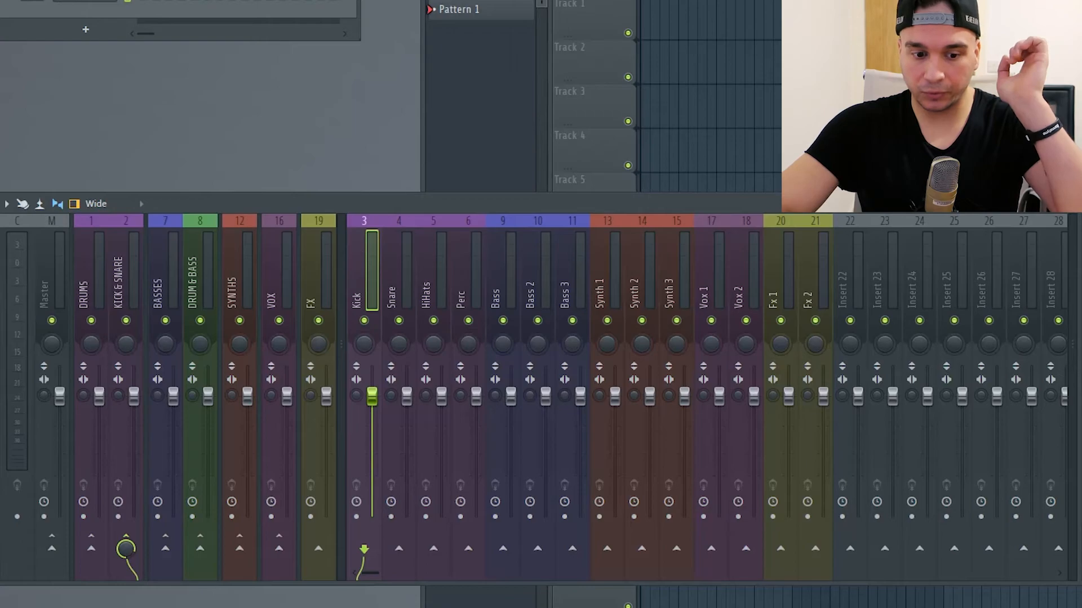
- Show the track options of the Insert 22 mixer track without applying any
left_click(845, 275)
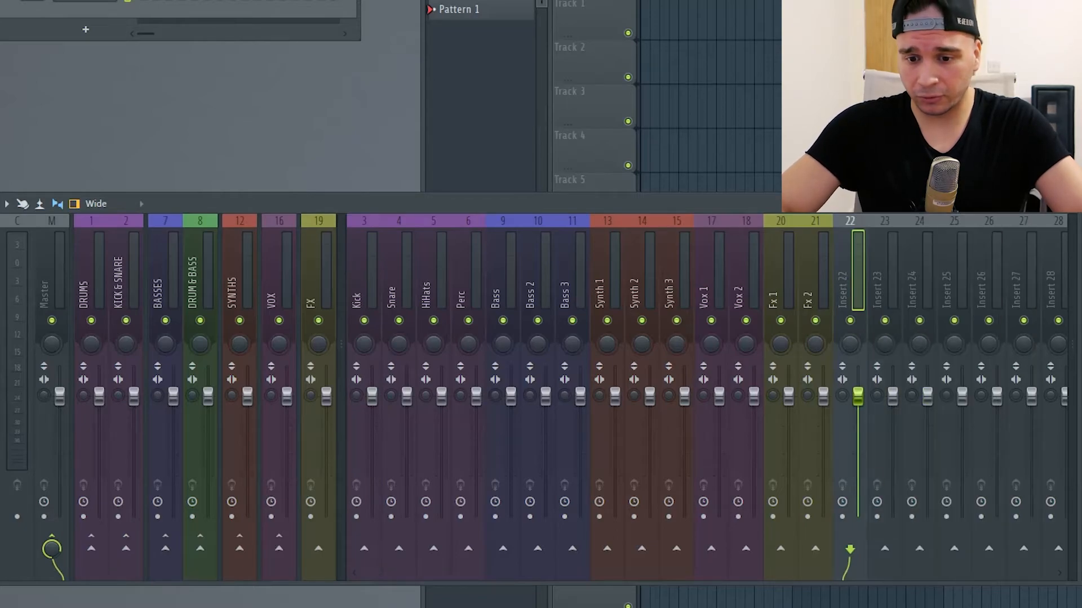
right_click(847, 244)
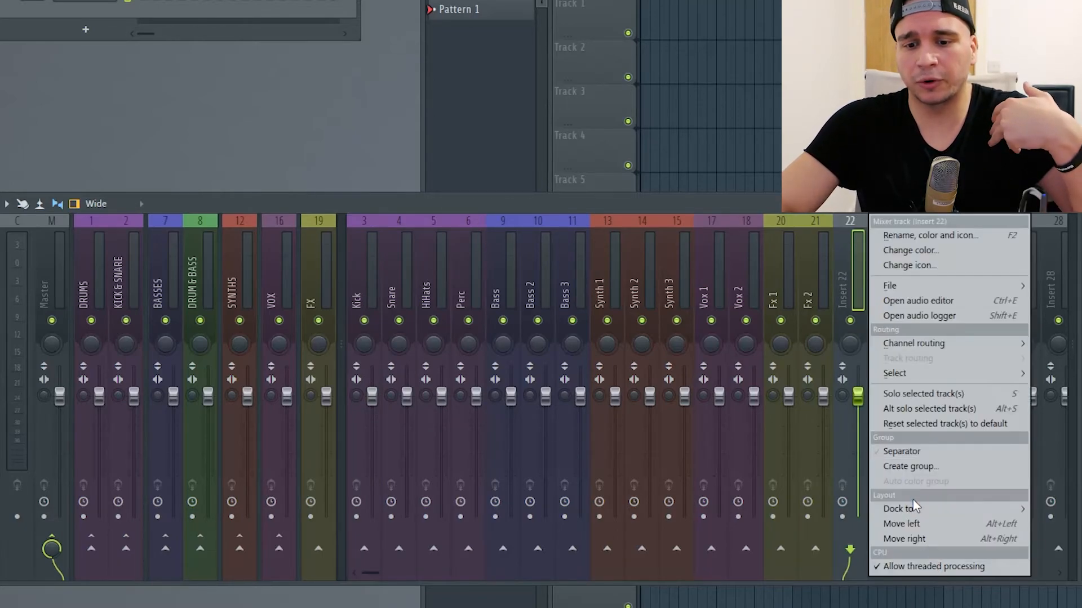
left_click(795, 287)
- Browse the middle-docked mixer tracks again and show the output routing of the Perc track
scroll(795, 288, "down", 5)
scroll(796, 286, "up", 5)
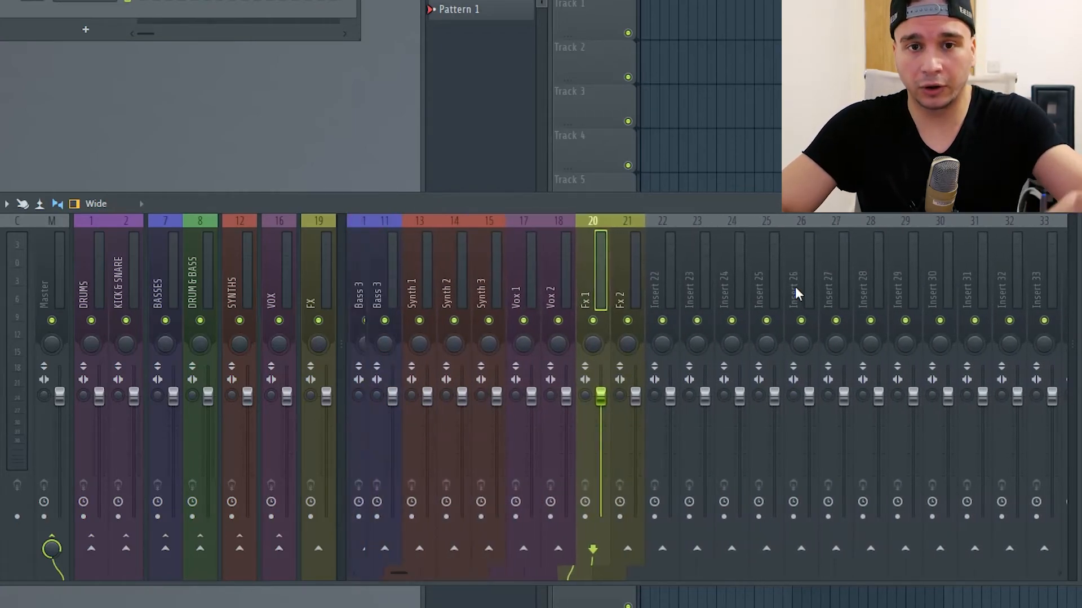
scroll(795, 287, "up", 3)
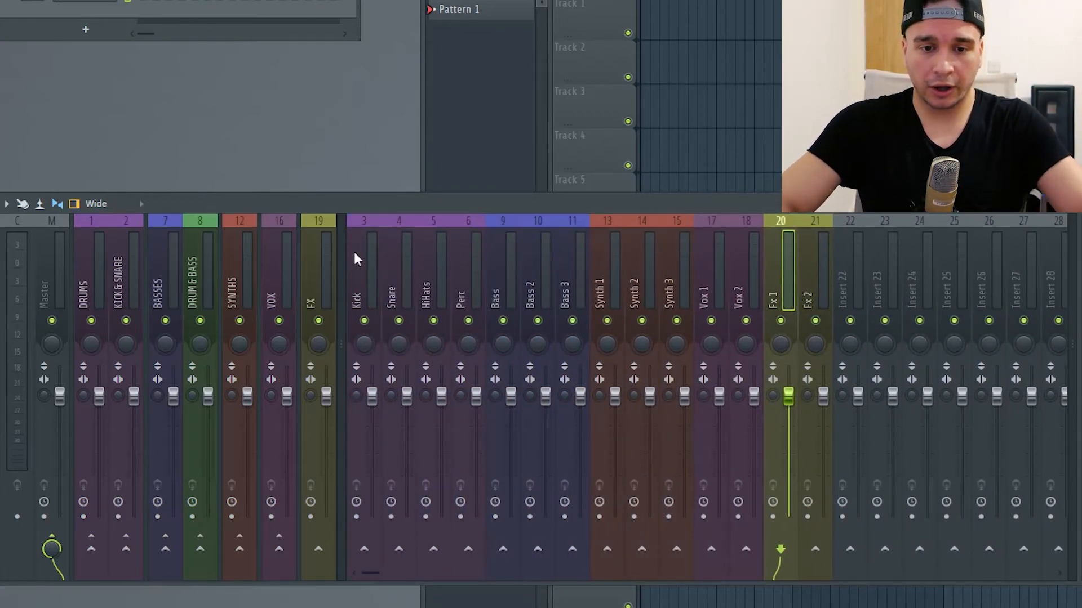
scroll(558, 265, "down", 3)
scroll(557, 265, "up", 3)
left_click(448, 249)
left_click(467, 249)
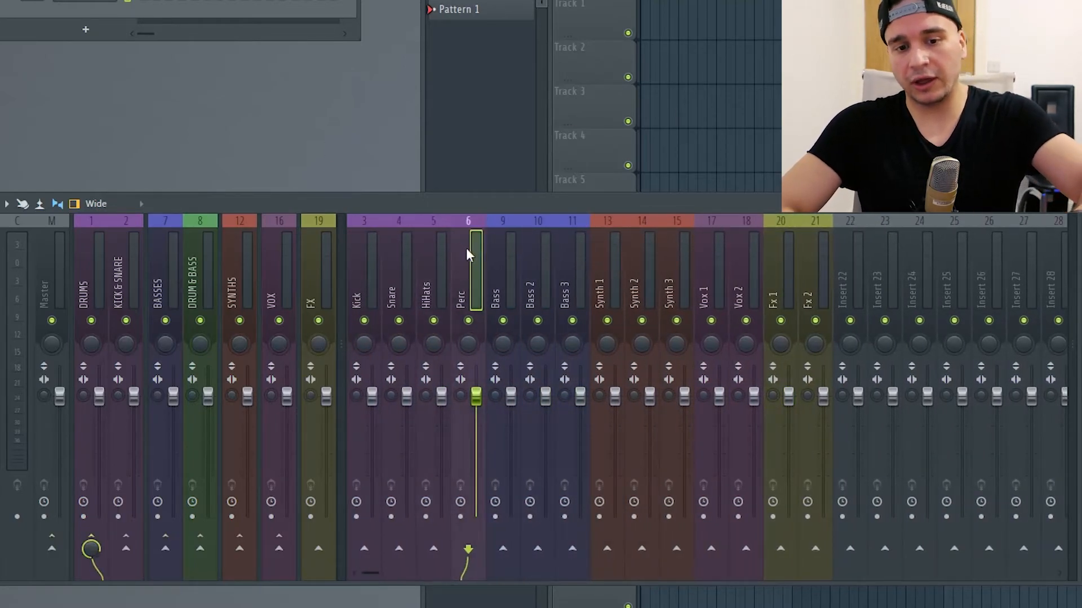
- Show the output routing of the Kick track and of the DRUMS, KICK & SNARE, BASSES, DRUM & BASS and SYNTHS buses
left_click(374, 259)
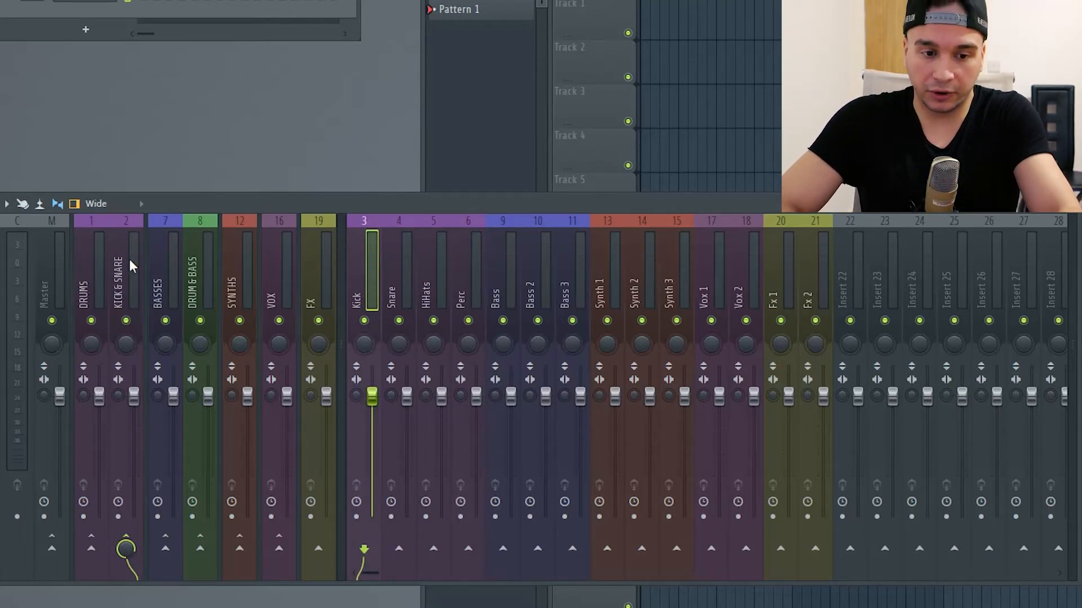
left_click(99, 254)
left_click(371, 286)
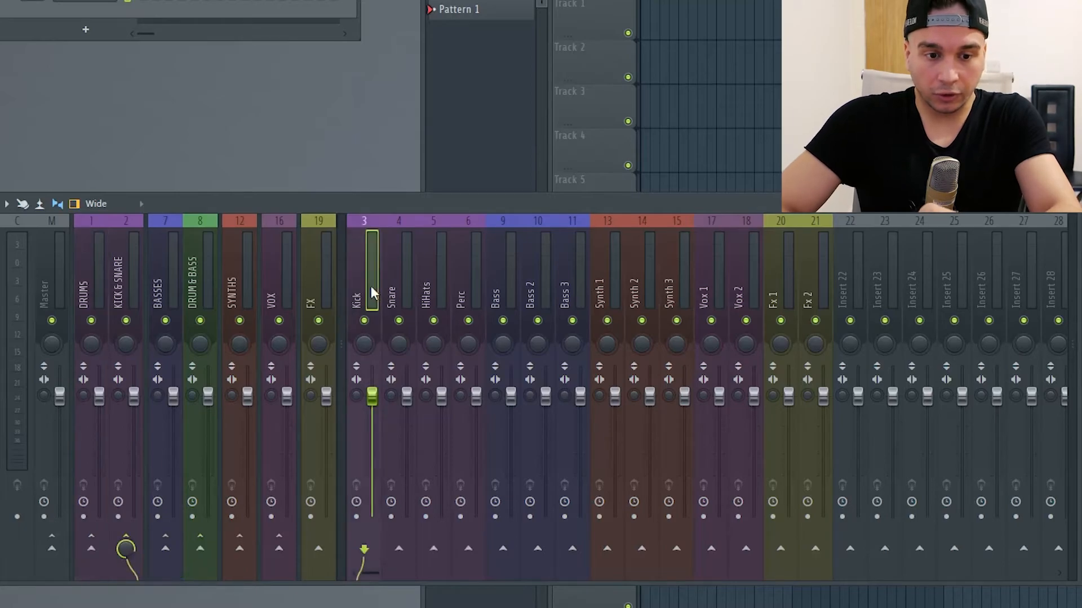
left_click(87, 280)
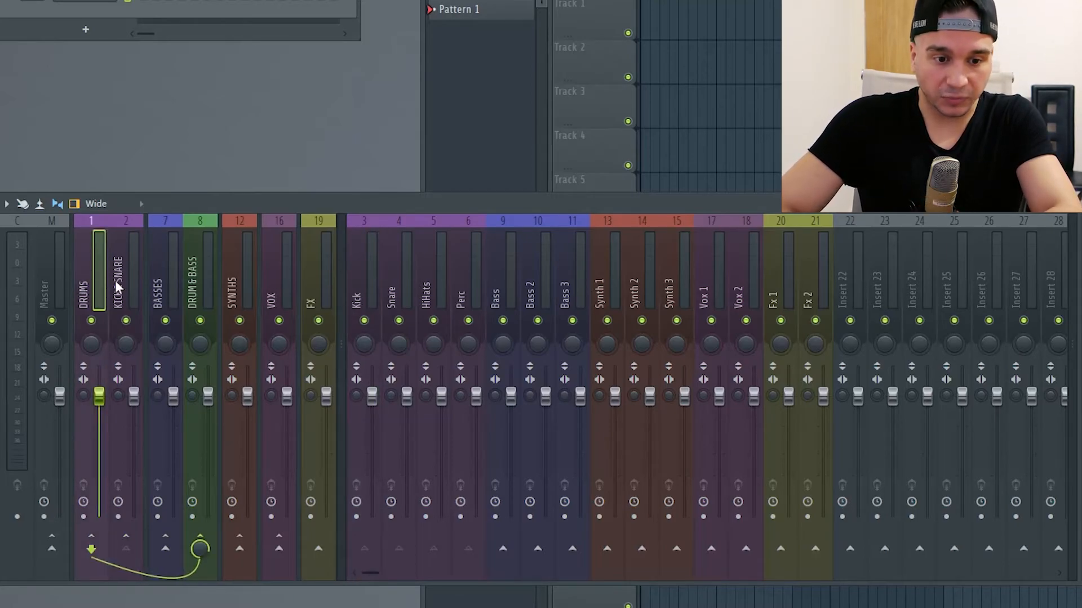
left_click(130, 278)
left_click(169, 281)
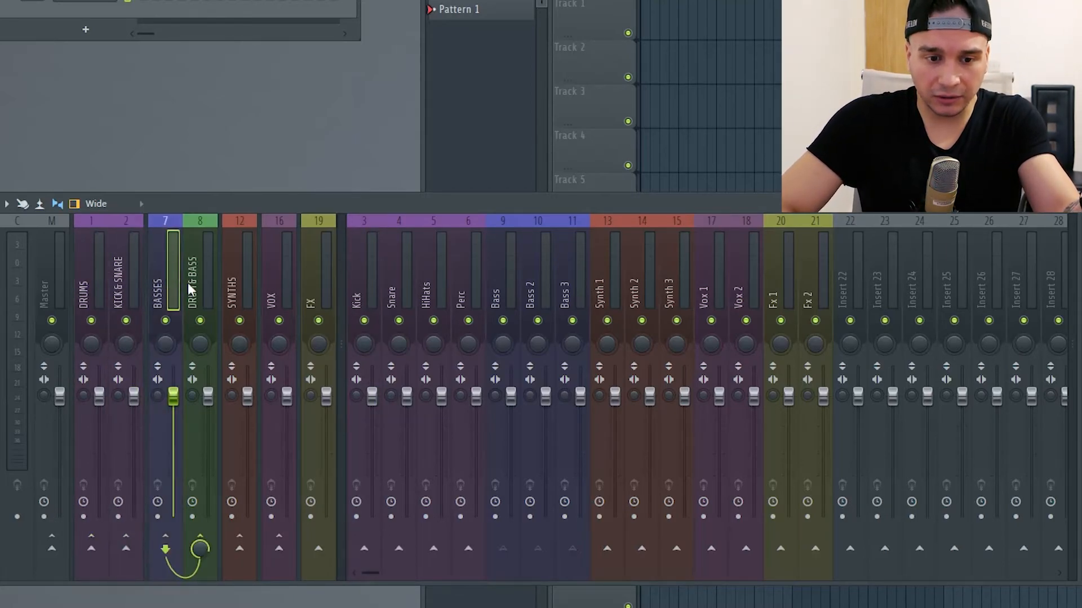
left_click(204, 284)
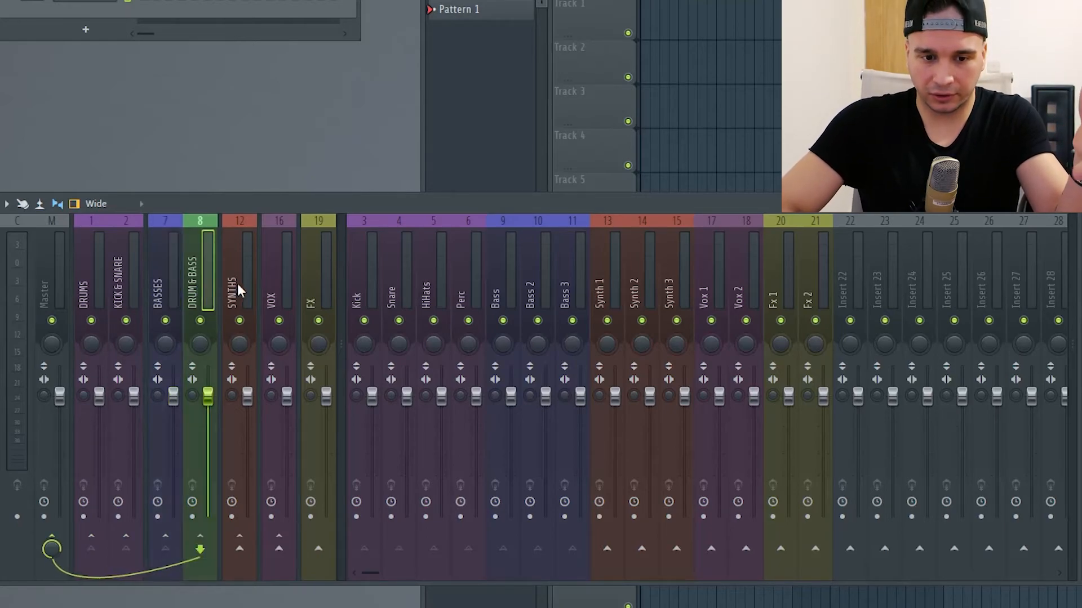
left_click(244, 283)
left_click(94, 285)
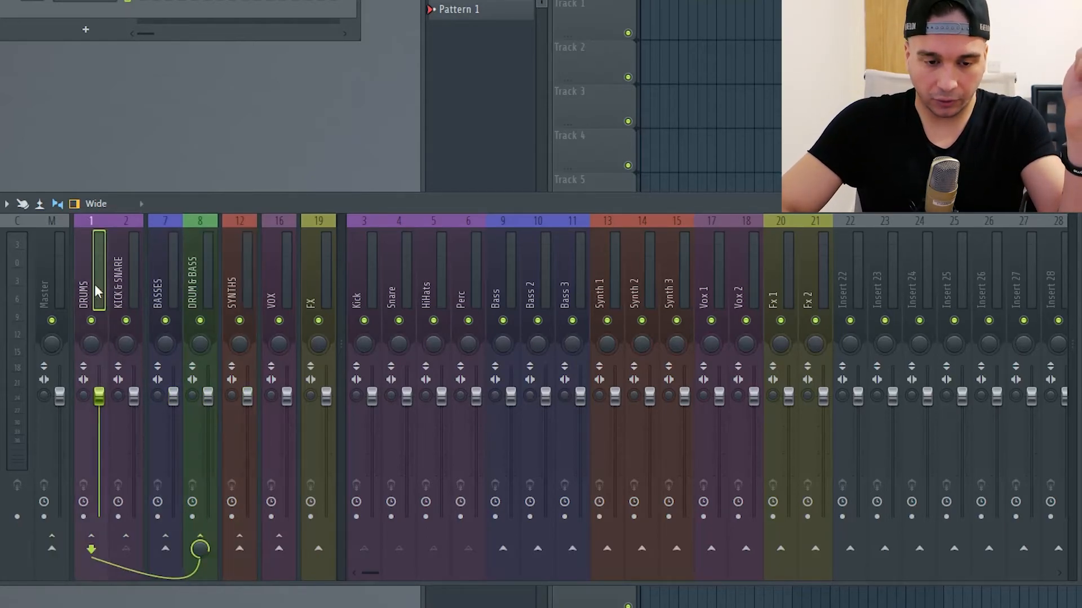
- Try routing the Kick track directly to the DRUMS bus, and restore its routing to KICK & SNARE
left_click(365, 281)
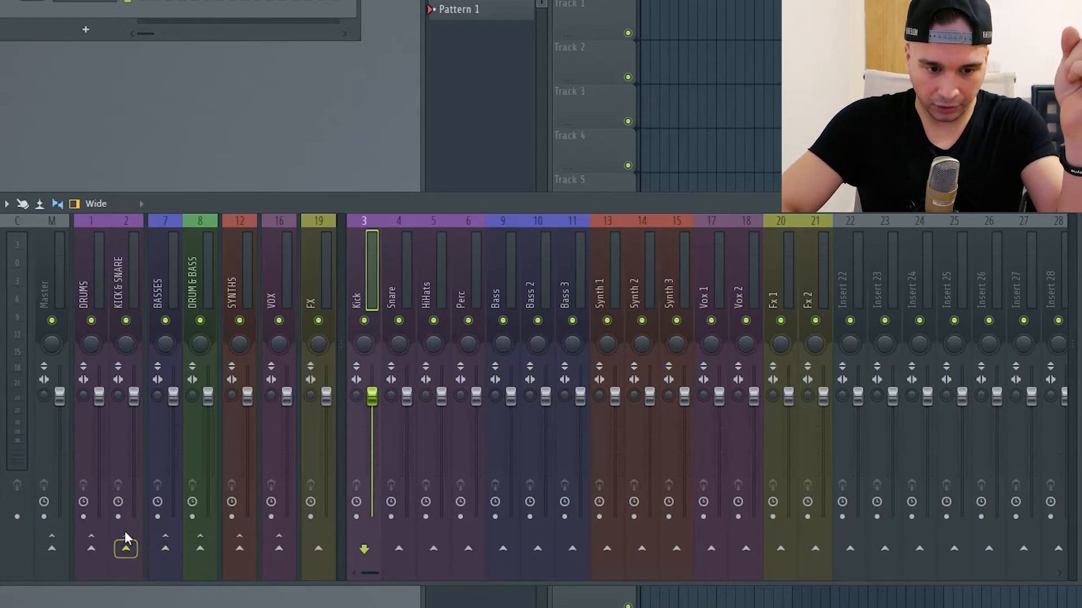
left_click(92, 548)
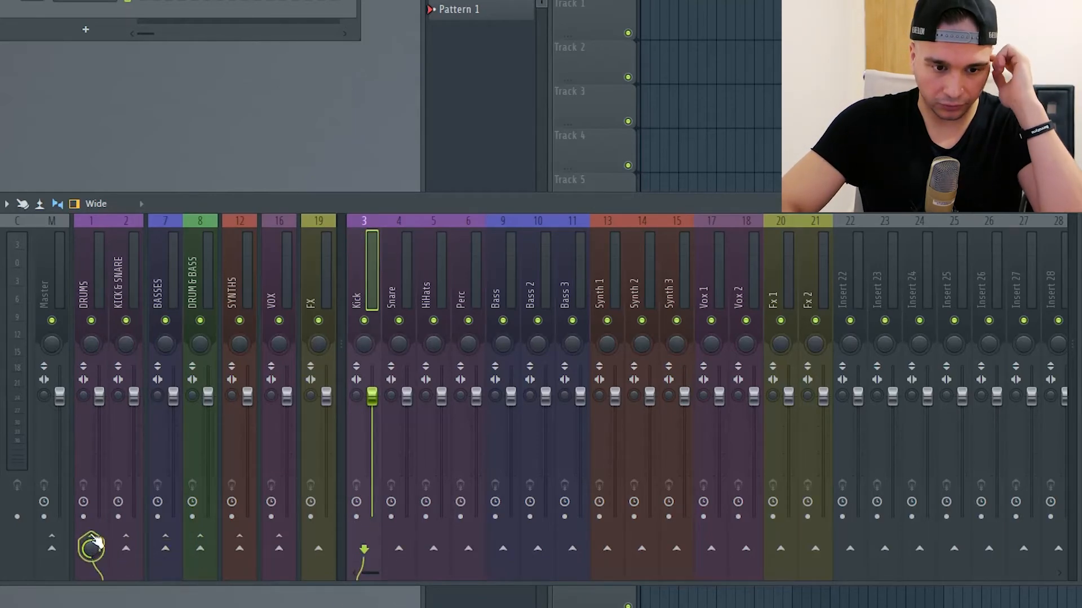
left_click(91, 543)
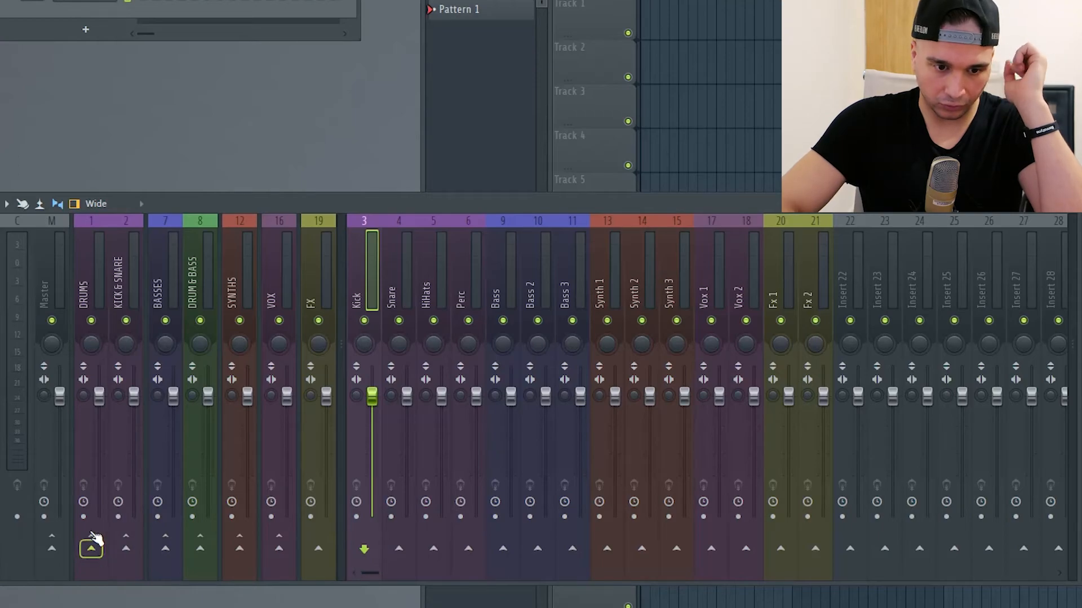
left_click(166, 540)
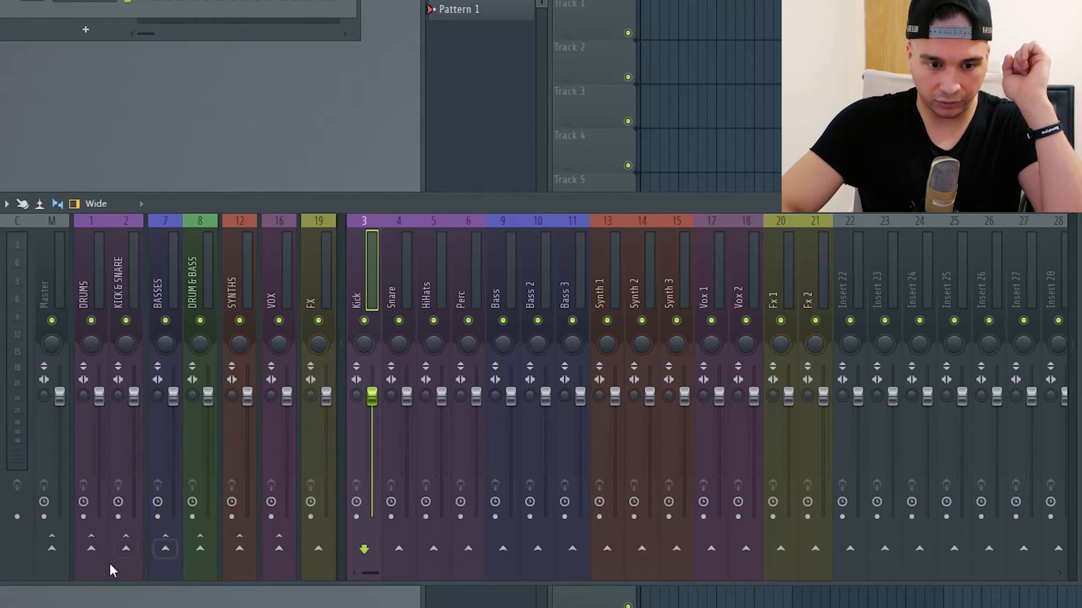
left_click(126, 549)
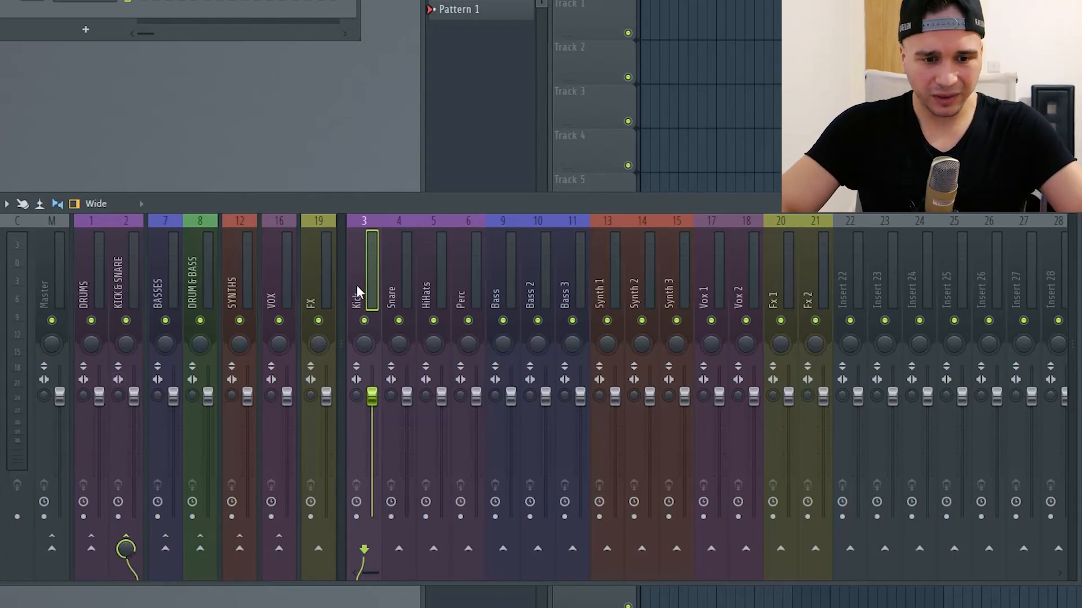
- Trace the Snare signal path through the KICK & SNARE, DRUMS and DRUM & BASS mixer tracks
left_click(397, 289)
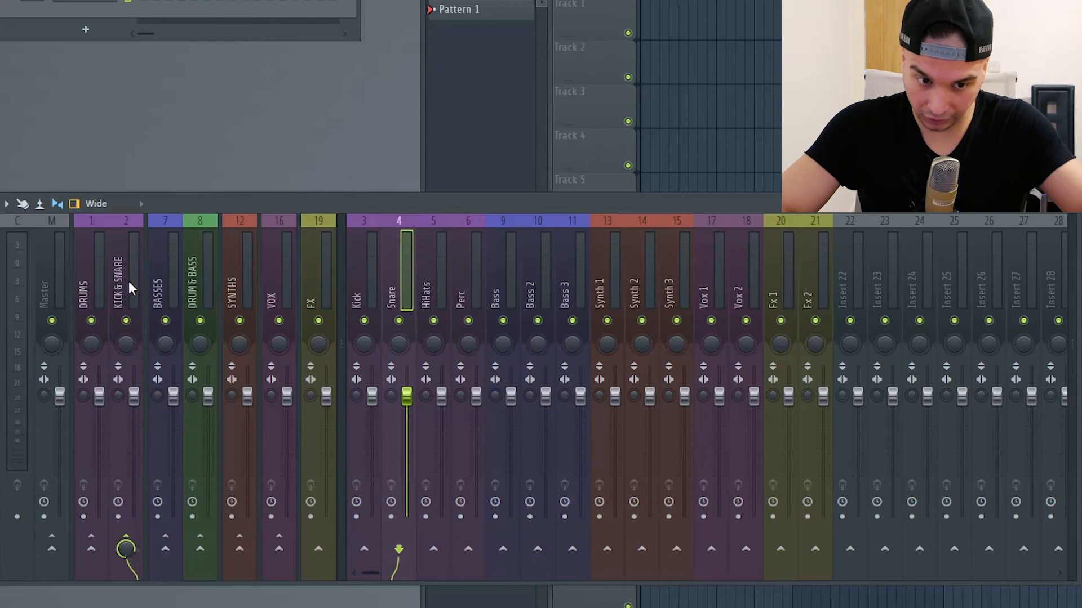
left_click(113, 283)
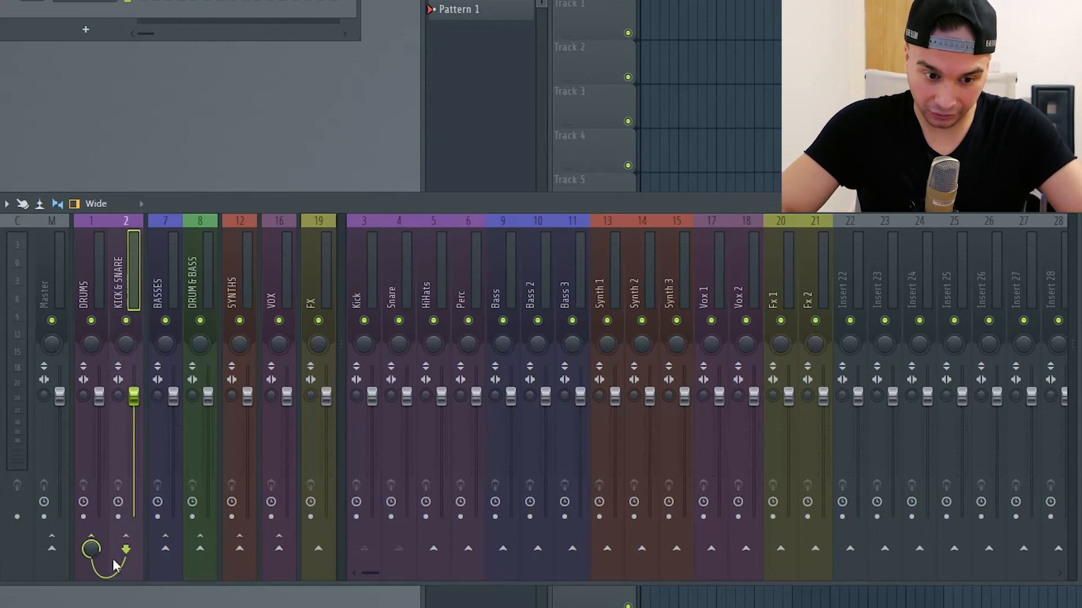
left_click(83, 264)
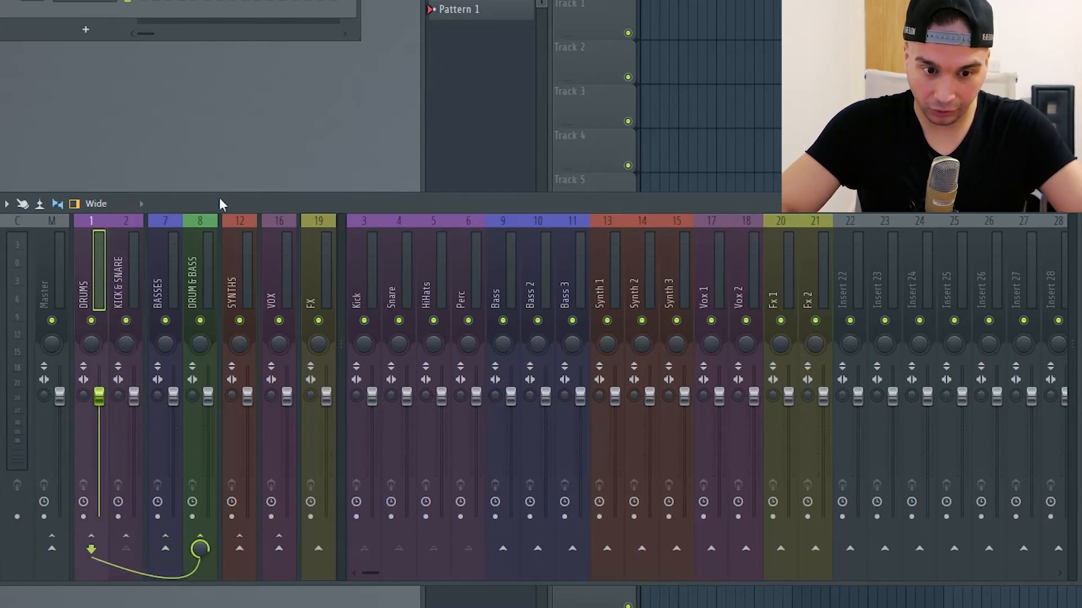
left_click(197, 276)
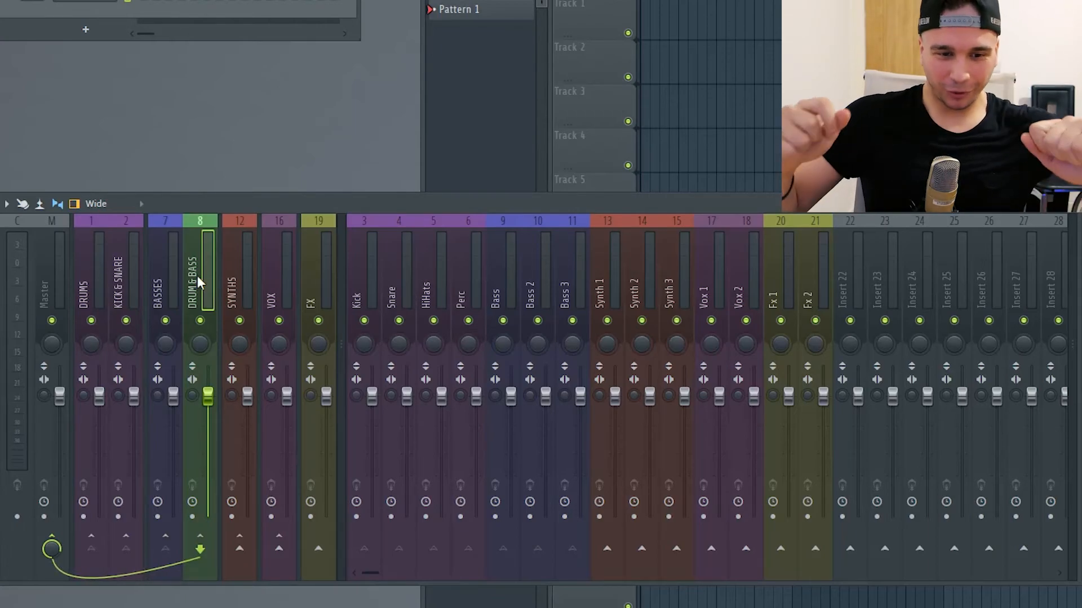
left_click(93, 281)
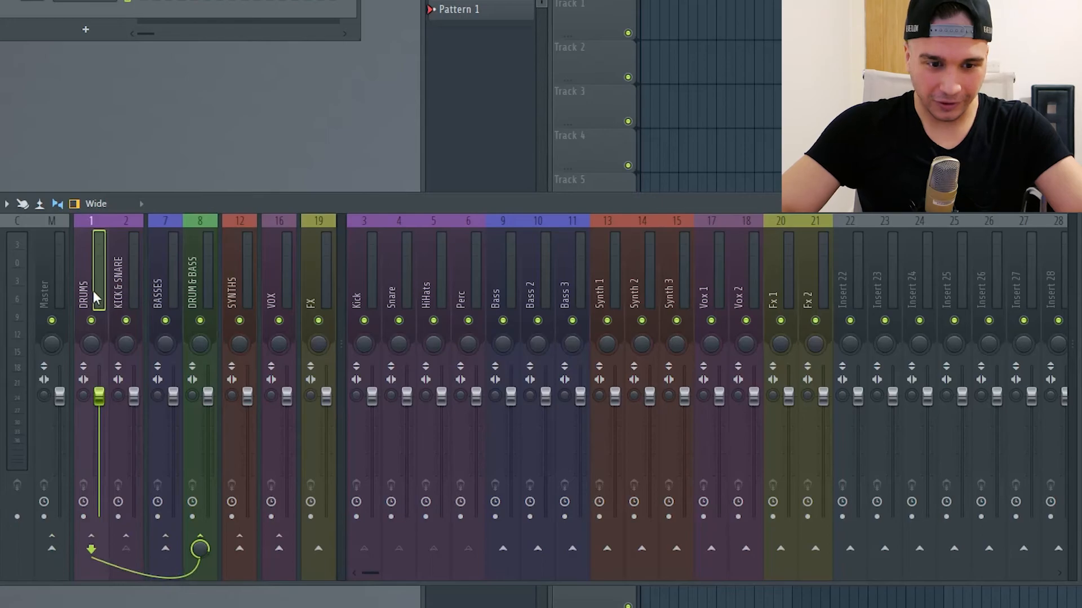
left_click(198, 272)
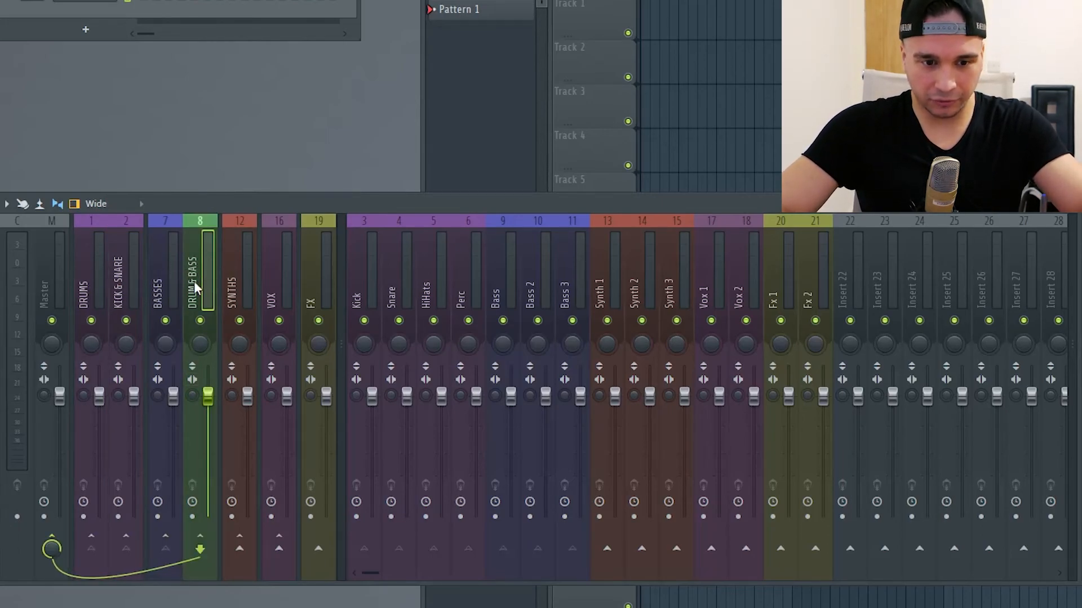
- Trace the routing of Bass, Bass 2 and Bass 3 through the BASSES and DRUM & BASS buses to the Master
left_click(152, 273)
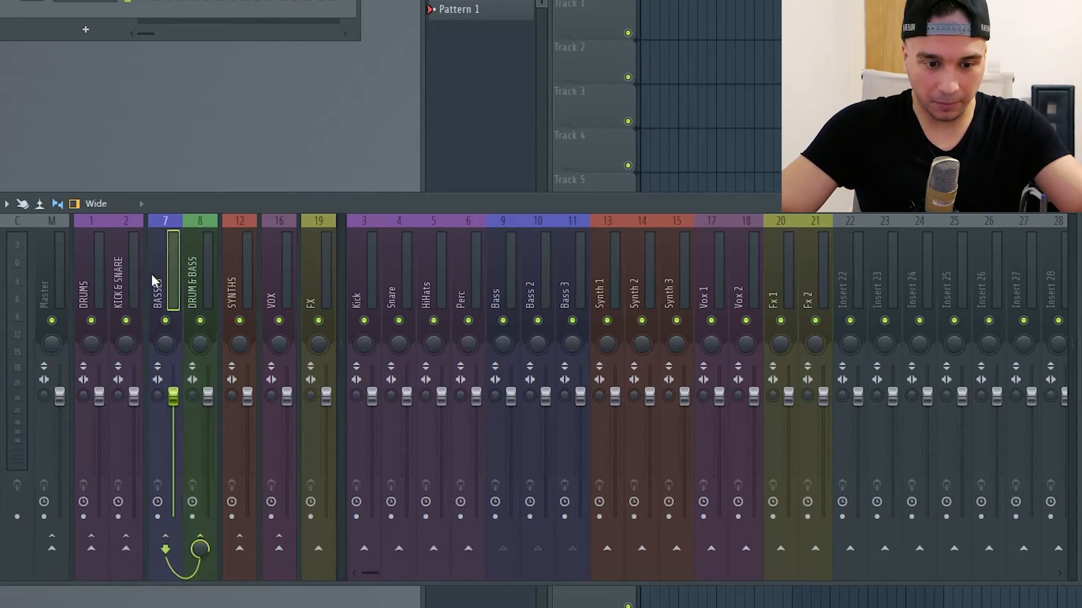
left_click(507, 276)
left_click(542, 278)
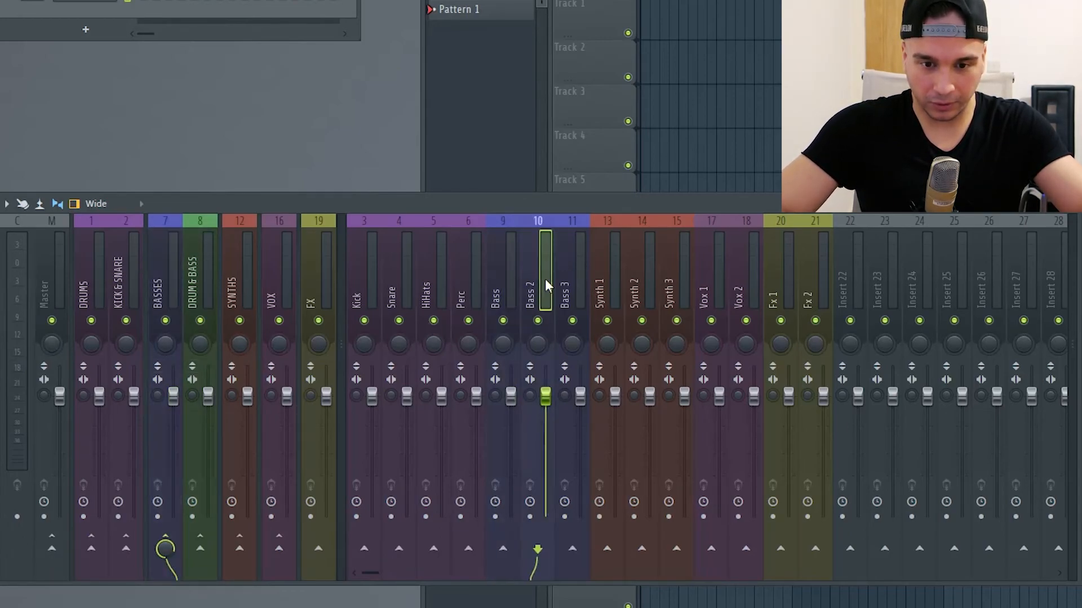
left_click(578, 286)
left_click(166, 272)
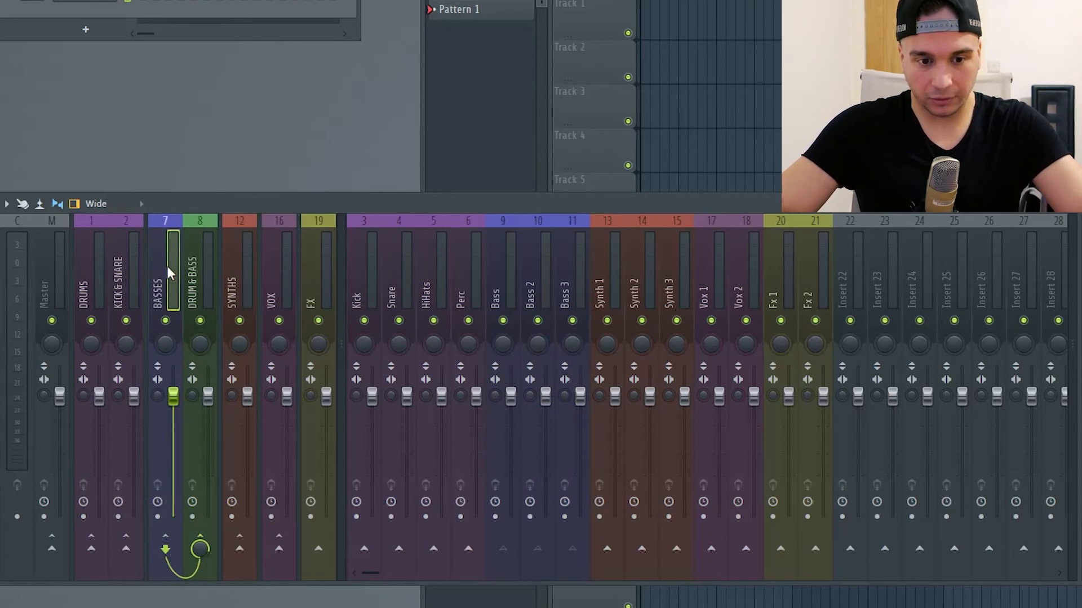
left_click(196, 276)
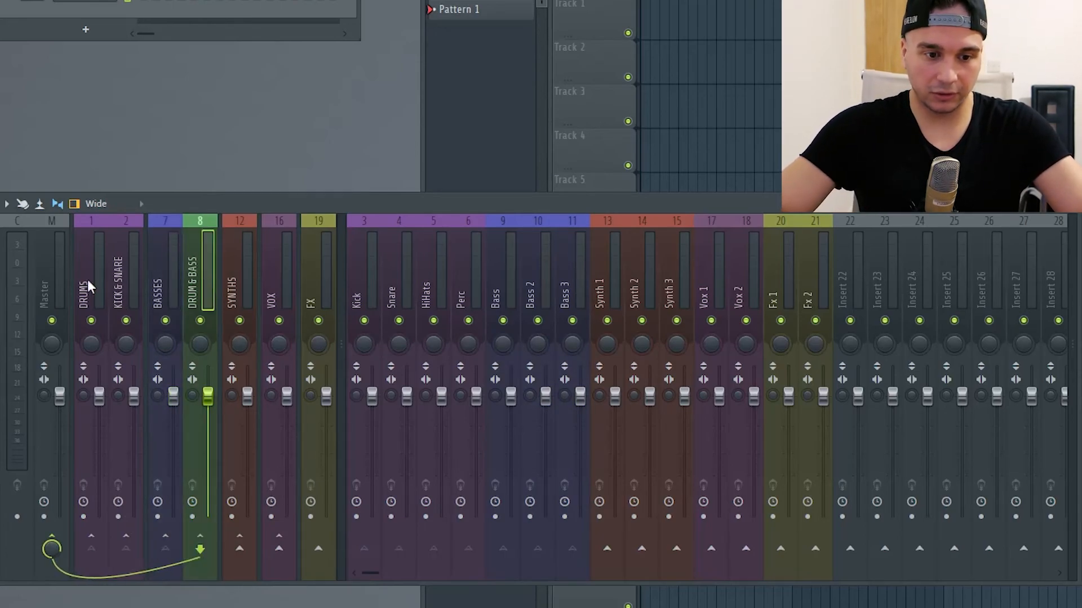
left_click(45, 285)
- Compare the output routing of the SYNTHS bus with that of the Synth 1, Synth 2 and Synth 3 tracks
left_click(238, 268)
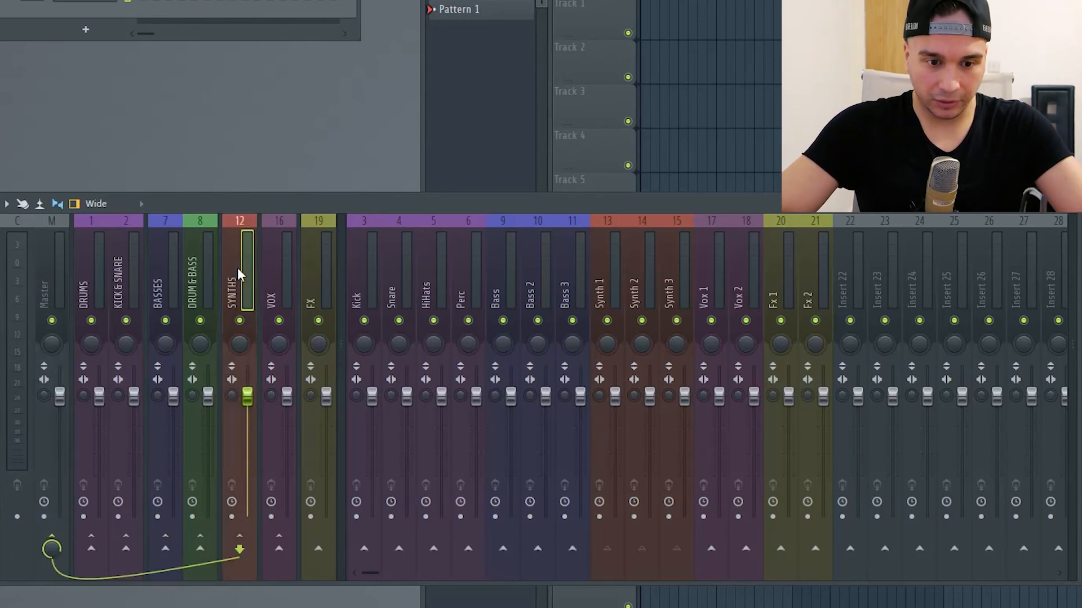
left_click(620, 278)
left_click(639, 279)
left_click(665, 279)
left_click(615, 279)
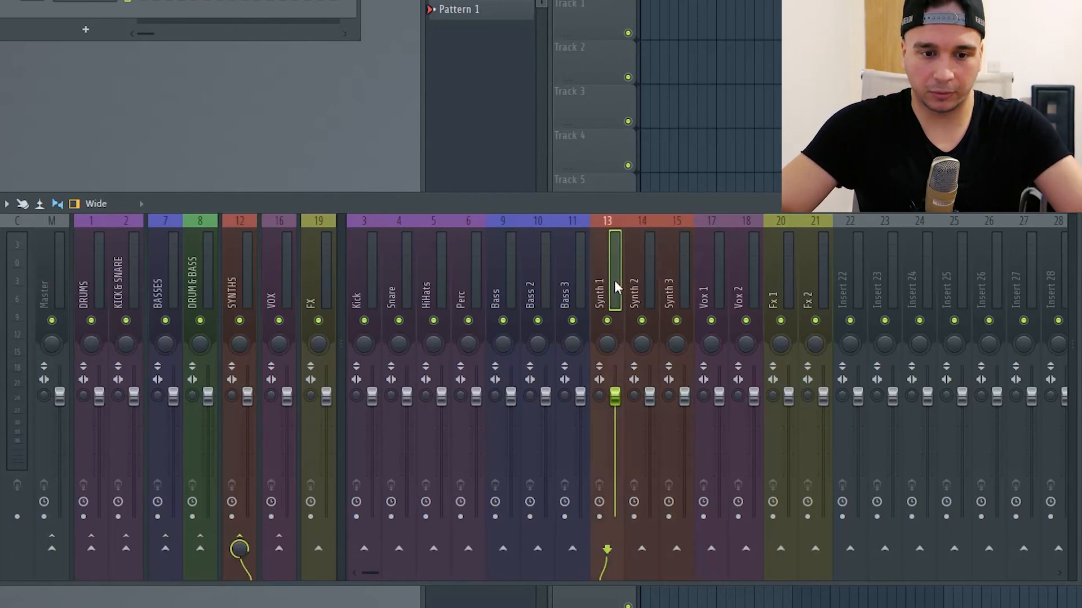
left_click(213, 299)
left_click(241, 304)
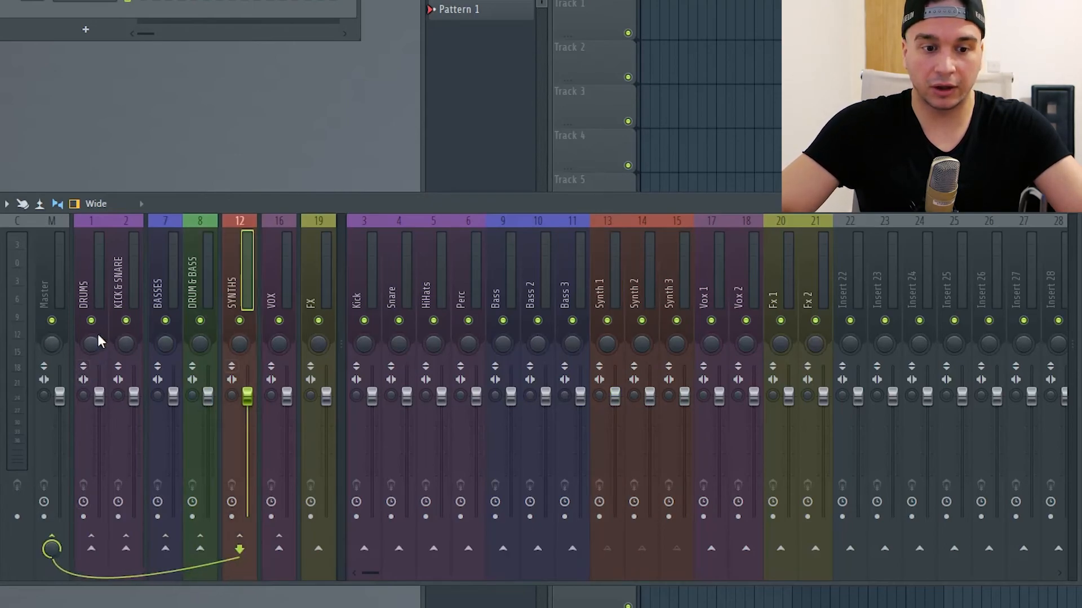
left_click(89, 290)
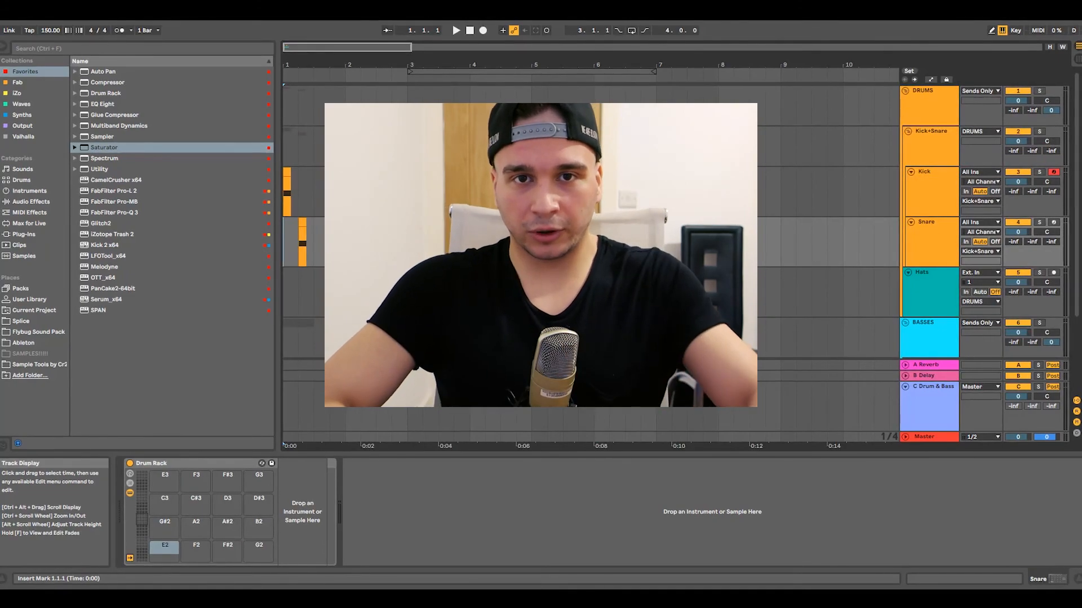
scroll(930, 226, "down", 3)
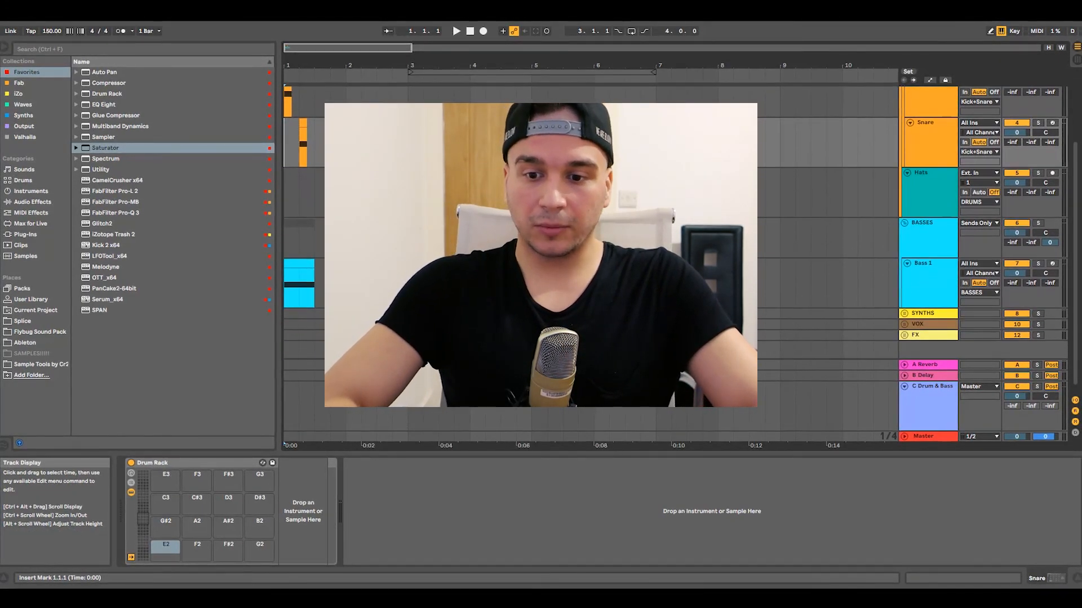
scroll(564, 254, "down", 1)
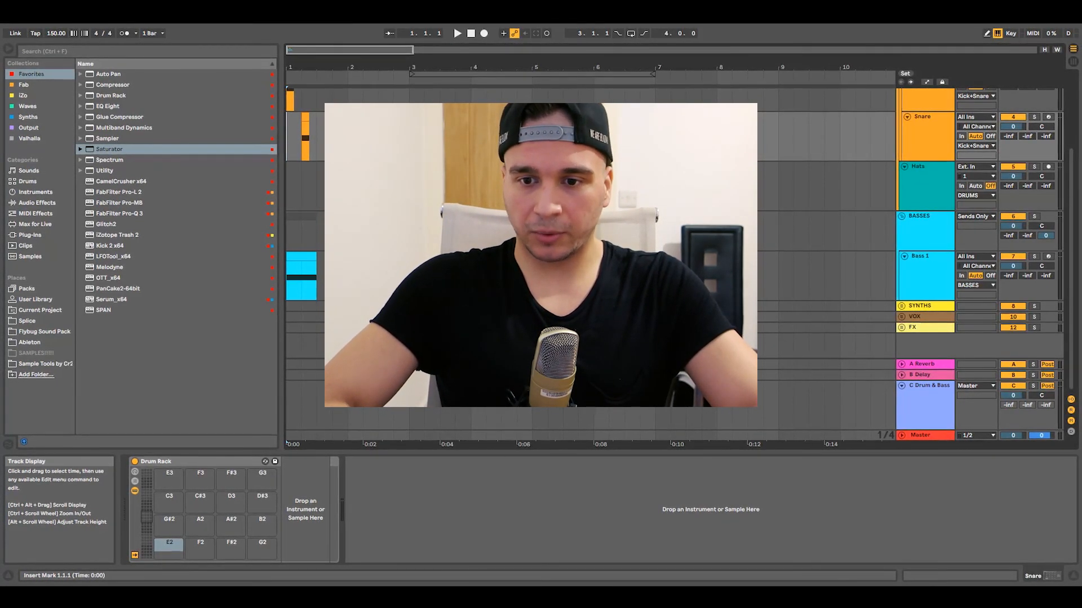
scroll(563, 253, "up", 3)
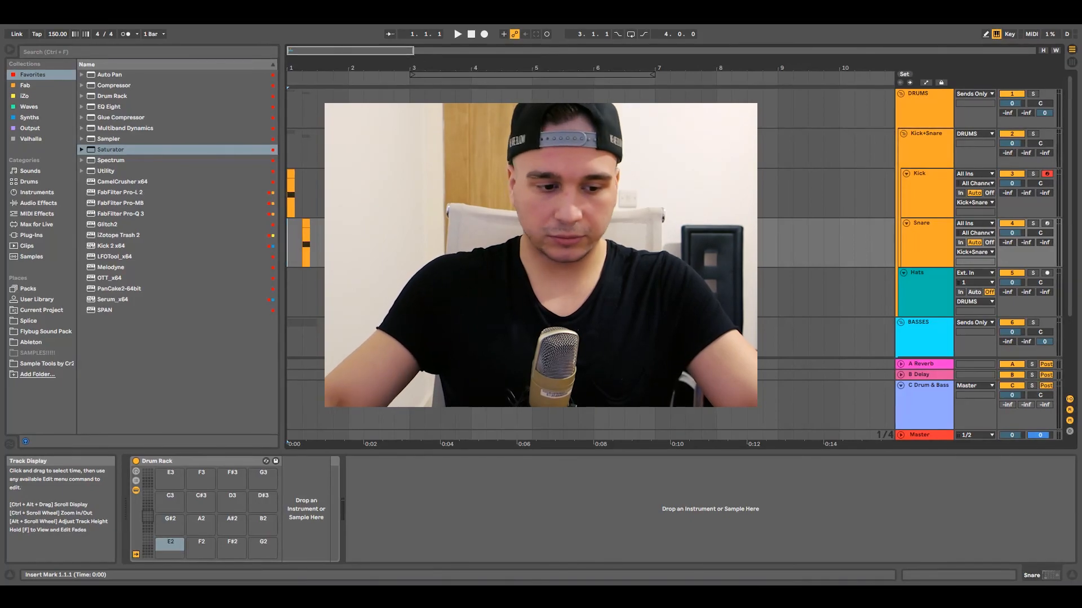